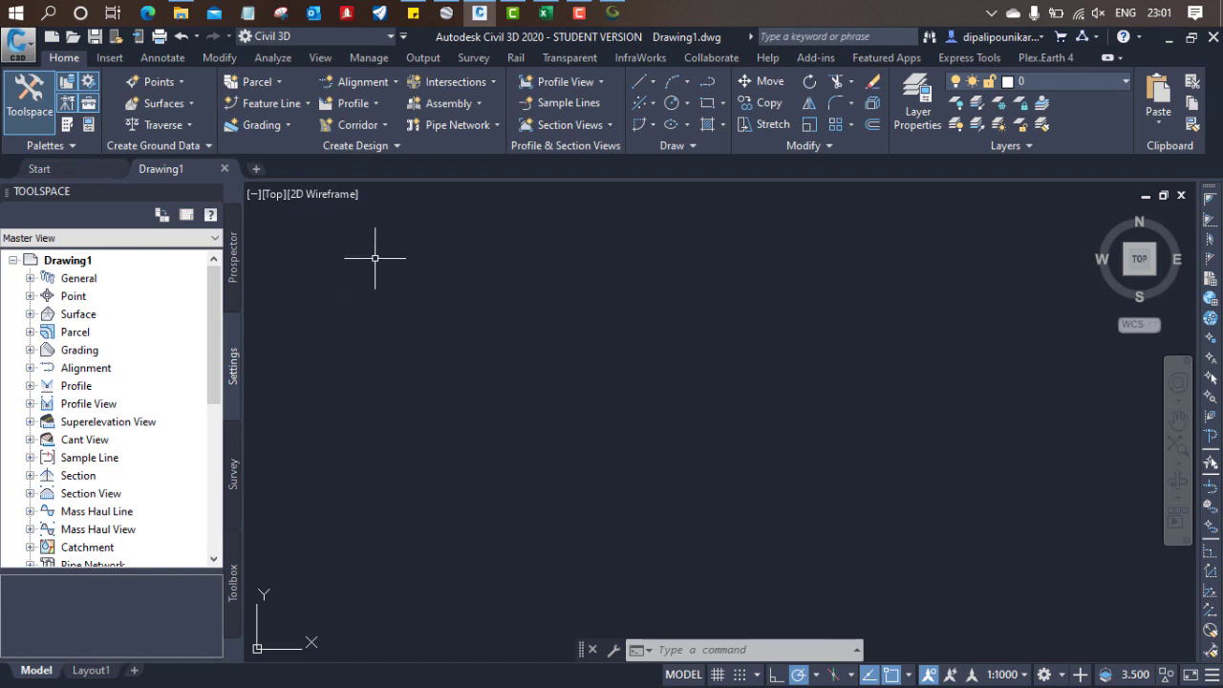
Check the projection and UTM zone of the Area 1 terrain in Global Mapper and return to Civil 3D
{"action": "left_click", "coordinate": [612, 12]}
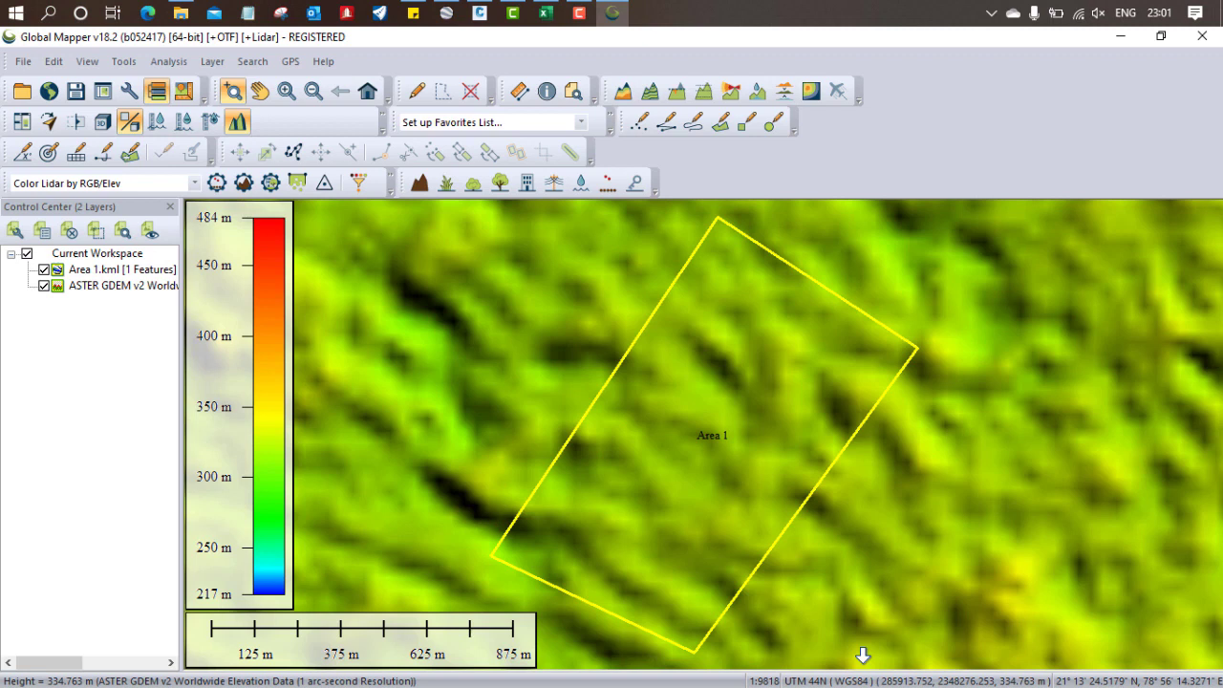
{"action": "left_click", "coordinate": [479, 13]}
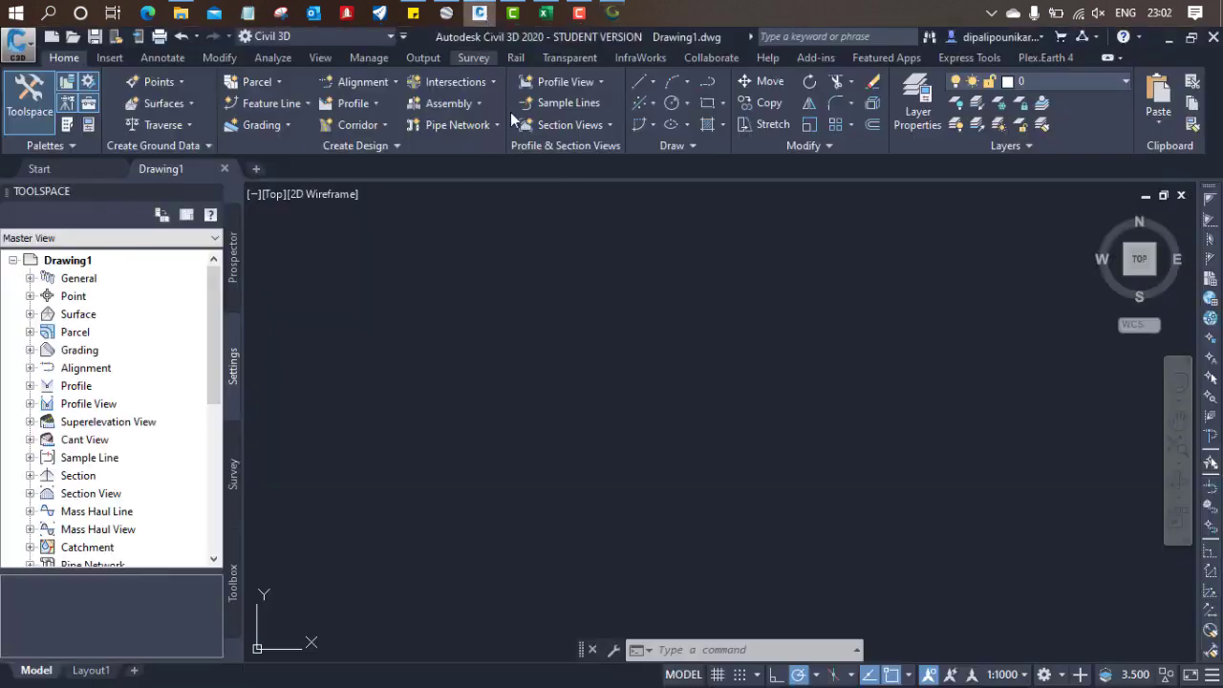
Review the lighting units and accept the drawing units with decimal length, Deg/Min/Sec angles and meters as the insertion scale
{"action": "left_click", "coordinate": [20, 43]}
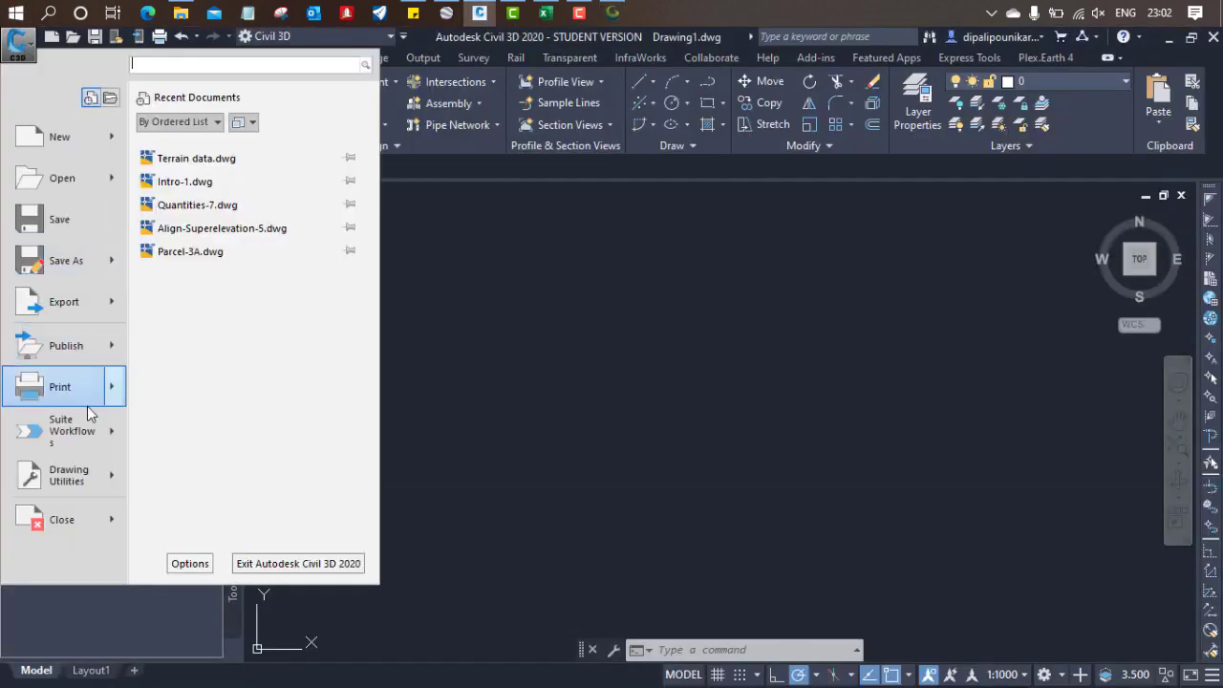
{"action": "mouse_move", "coordinate": [87, 478]}
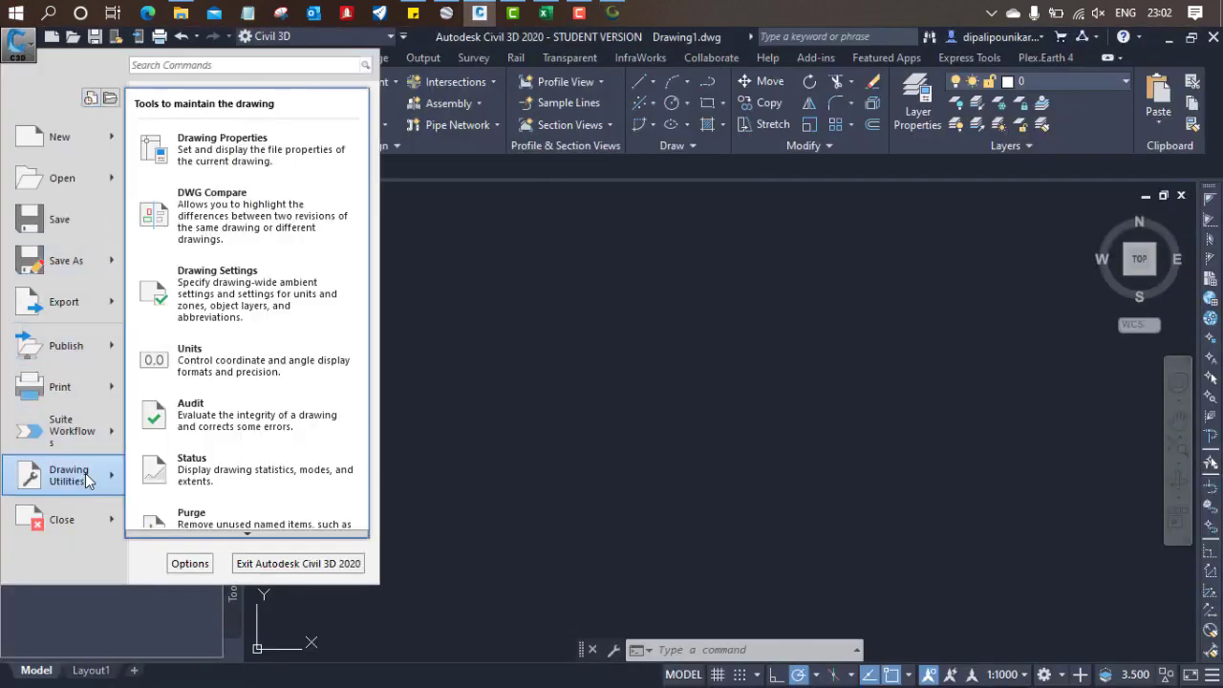
{"action": "left_click", "coordinate": [507, 411]}
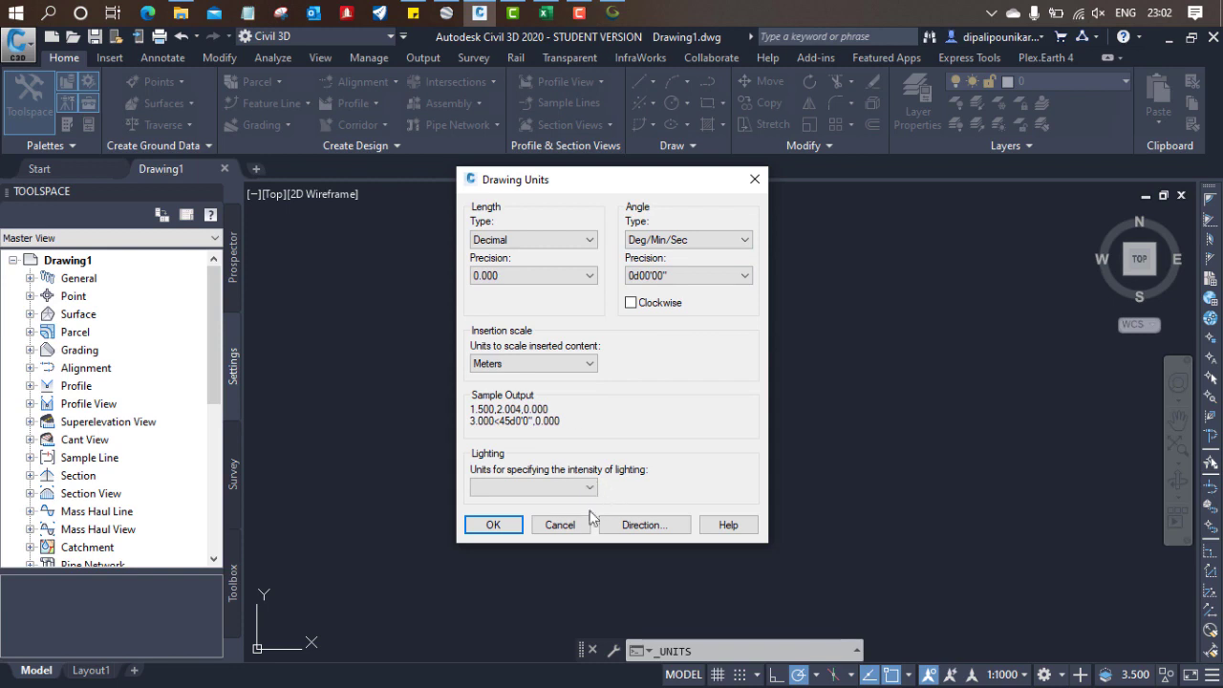
{"action": "left_click", "coordinate": [578, 487]}
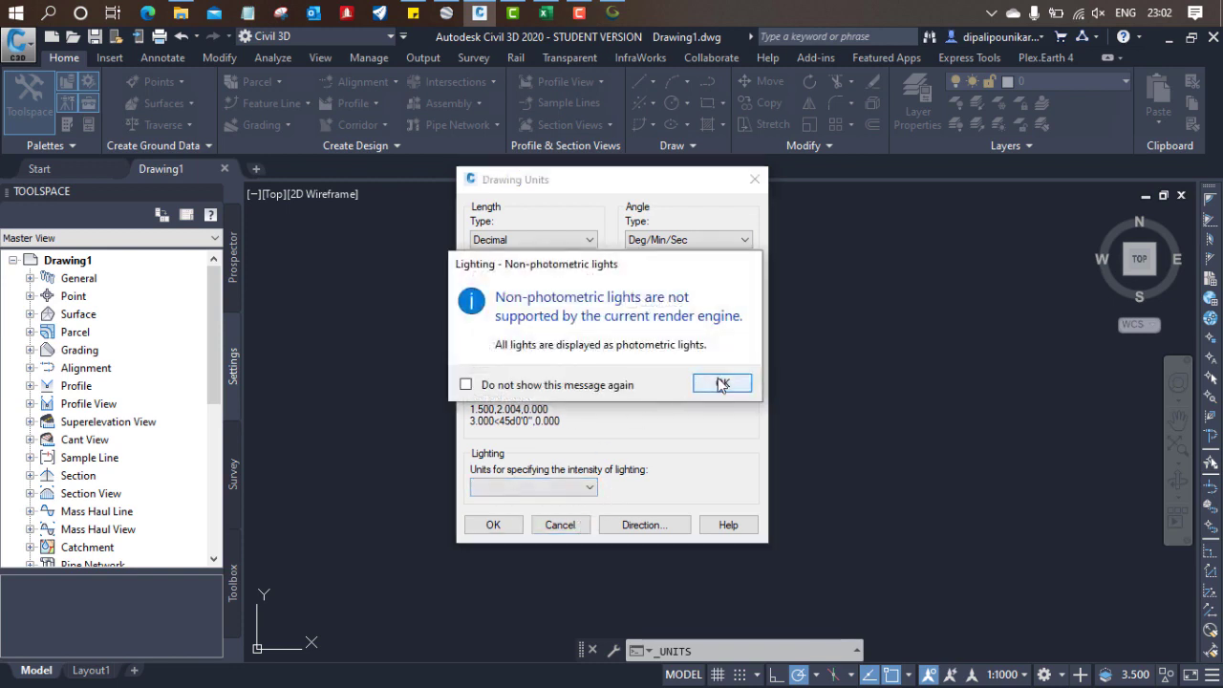
{"action": "left_click", "coordinate": [720, 381]}
{"action": "key", "text": "Return"}
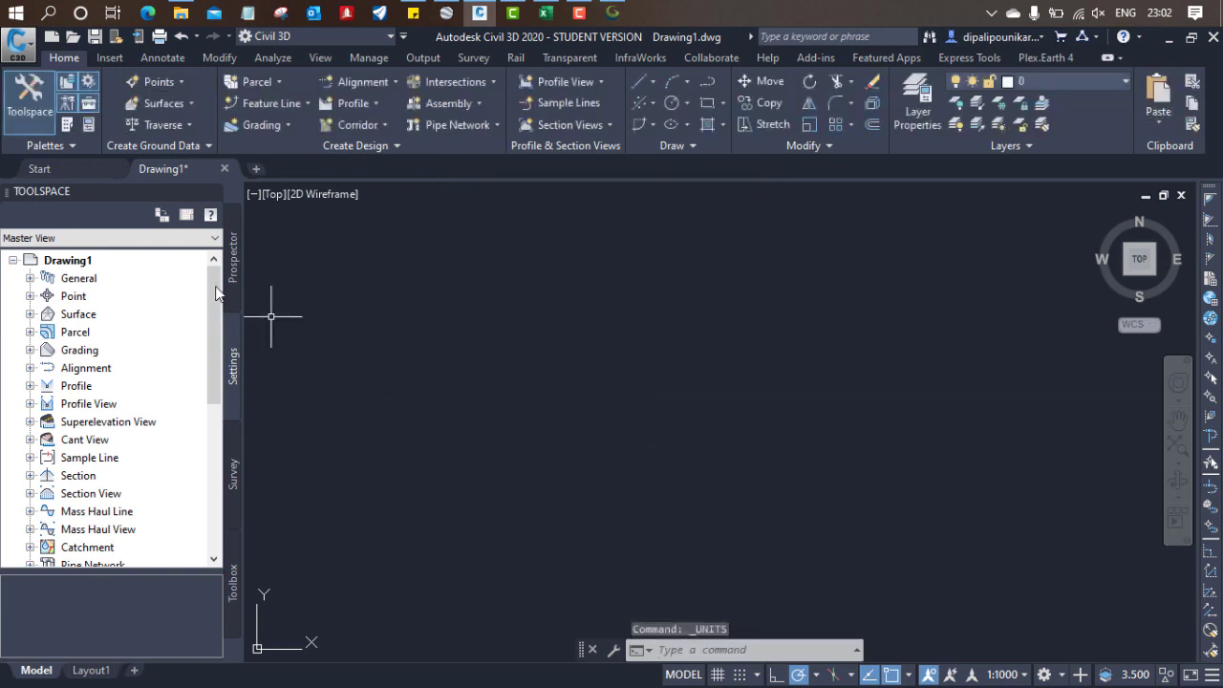
Open the drawing settings, keep the International Foot conversion, and set the zone category to UTM, WGS84 Datum
{"action": "left_click", "coordinate": [18, 42]}
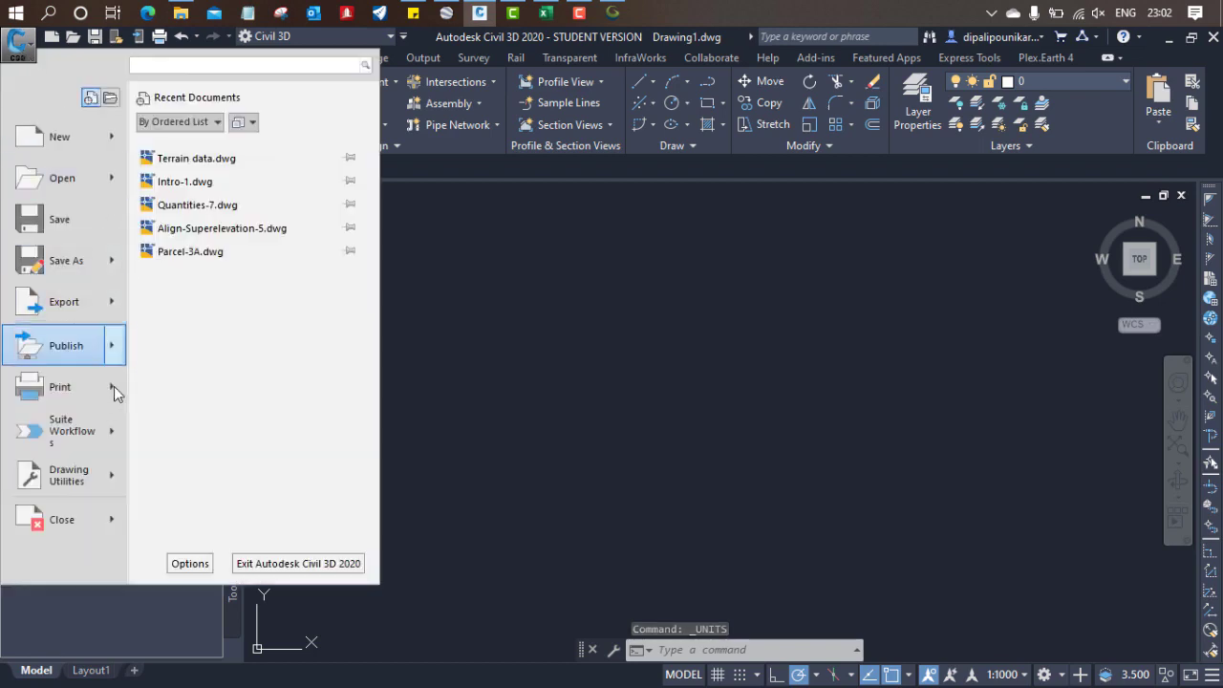
{"action": "mouse_move", "coordinate": [83, 478]}
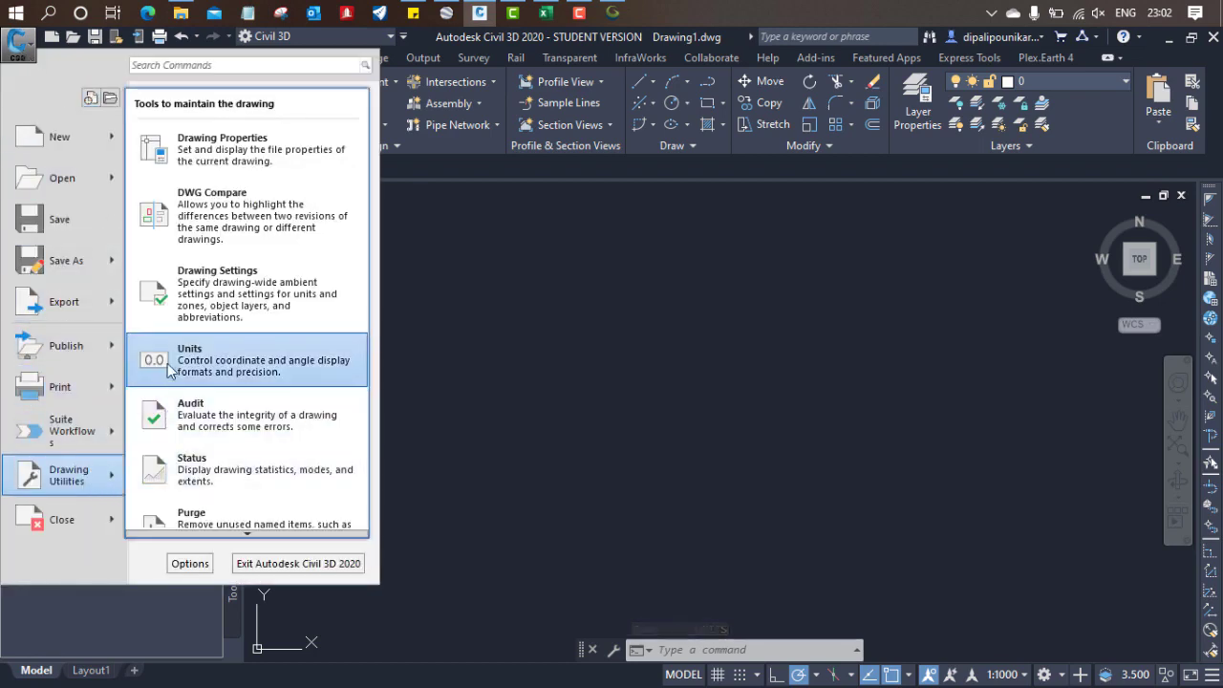
{"action": "left_click", "coordinate": [389, 326]}
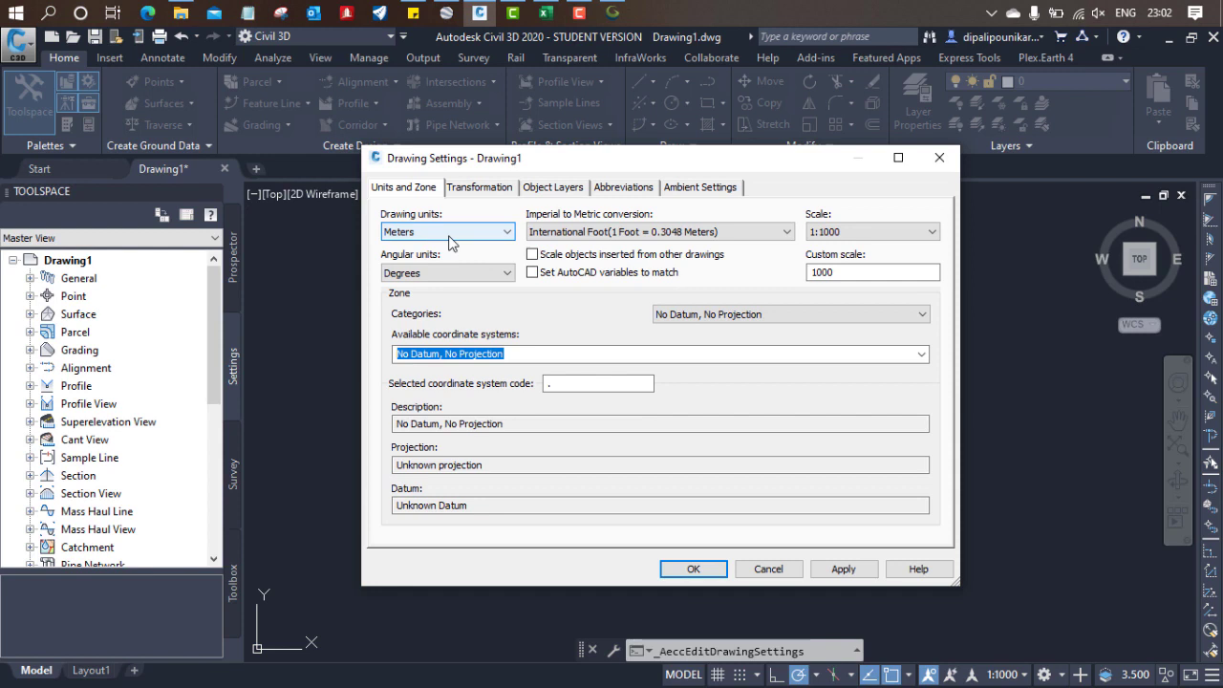
{"action": "left_click", "coordinate": [574, 233]}
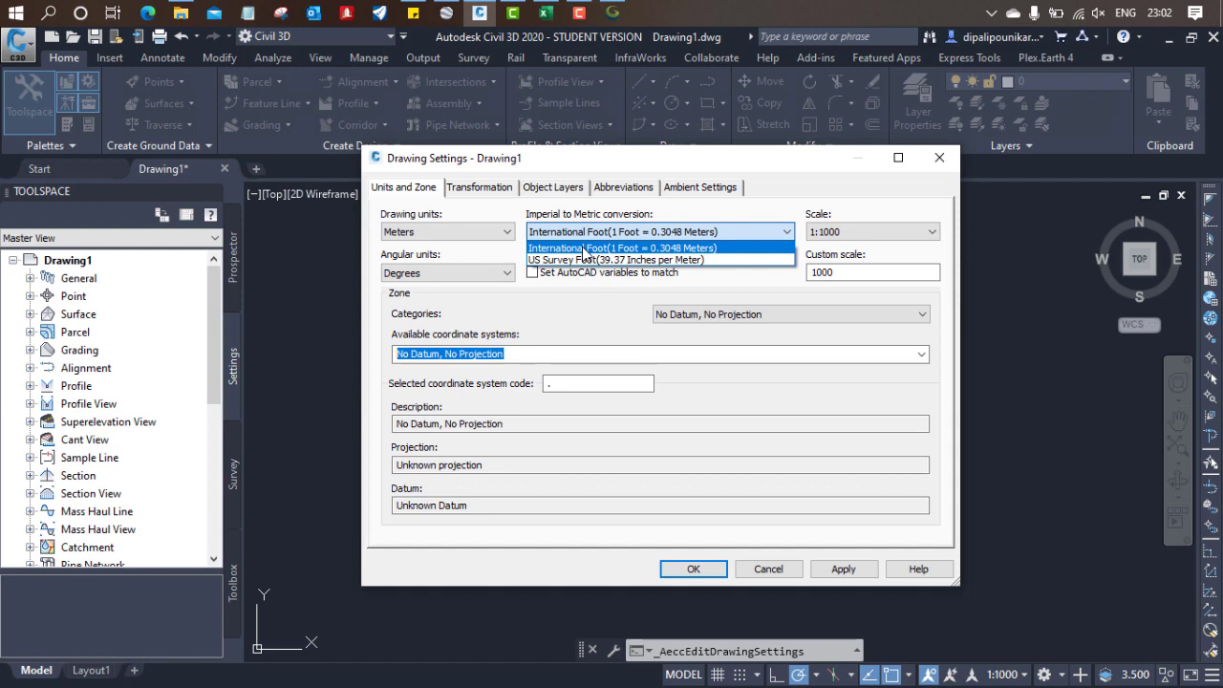
{"action": "left_click", "coordinate": [702, 277]}
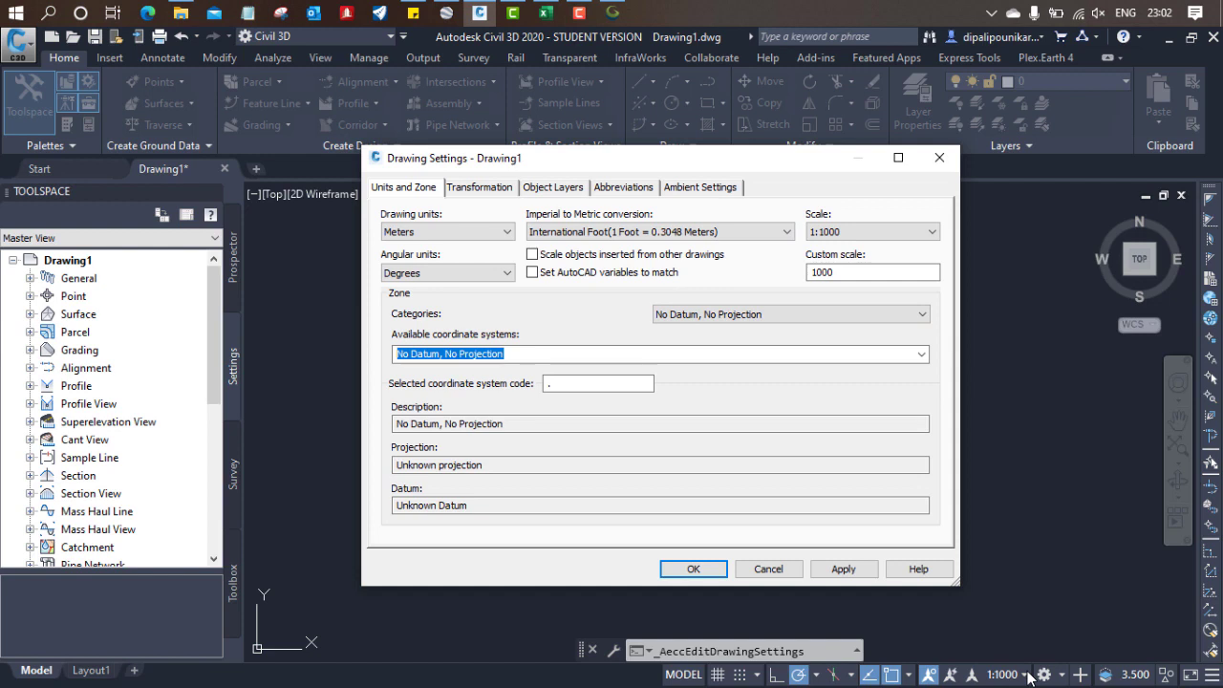
{"action": "left_click", "coordinate": [723, 315]}
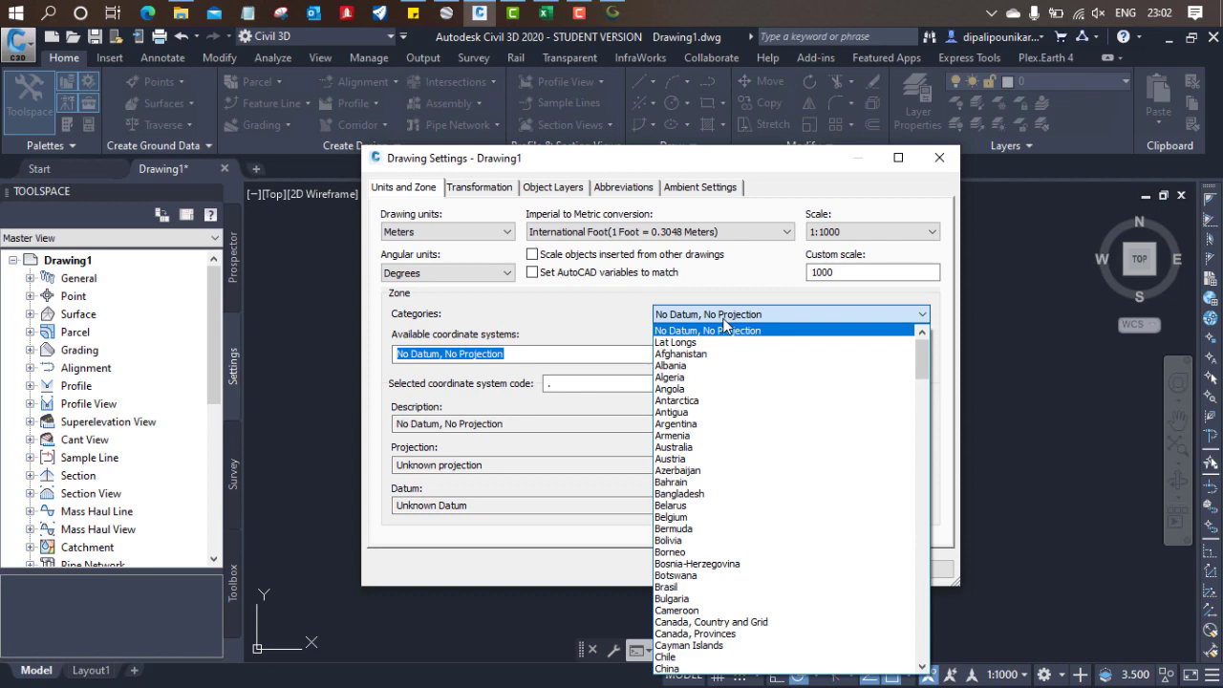
{"action": "left_click_drag", "start_coordinate": [922, 358], "coordinate": [948, 673]}
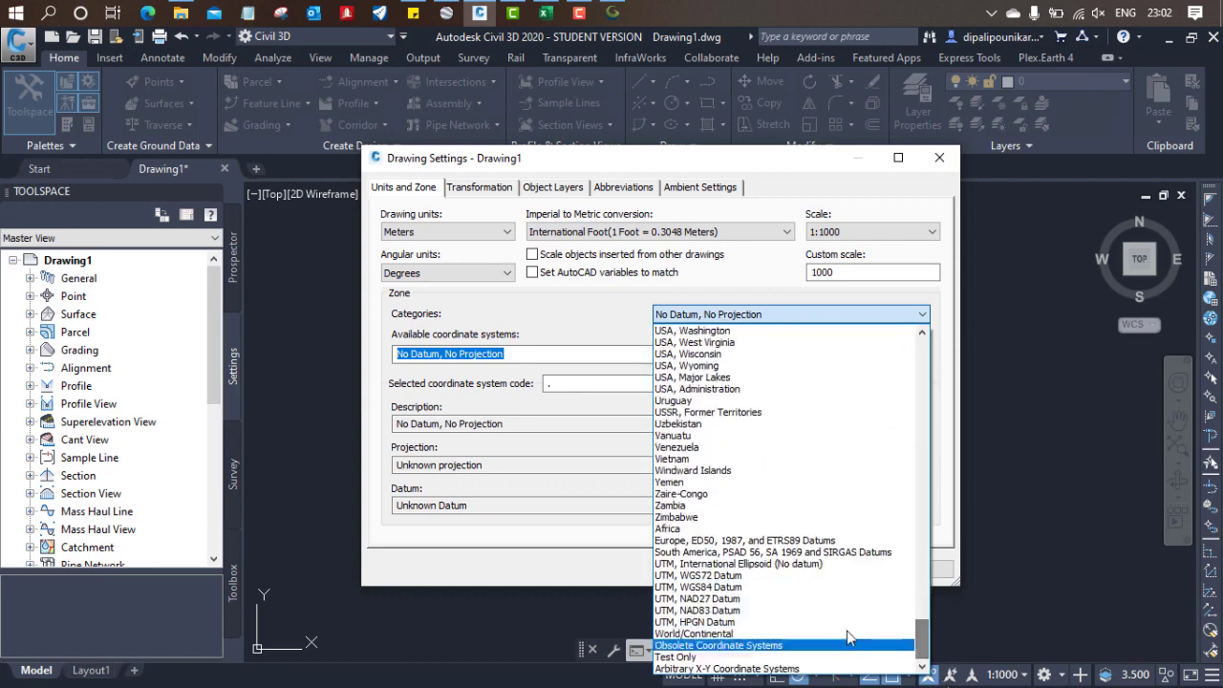
{"action": "left_click", "coordinate": [699, 588]}
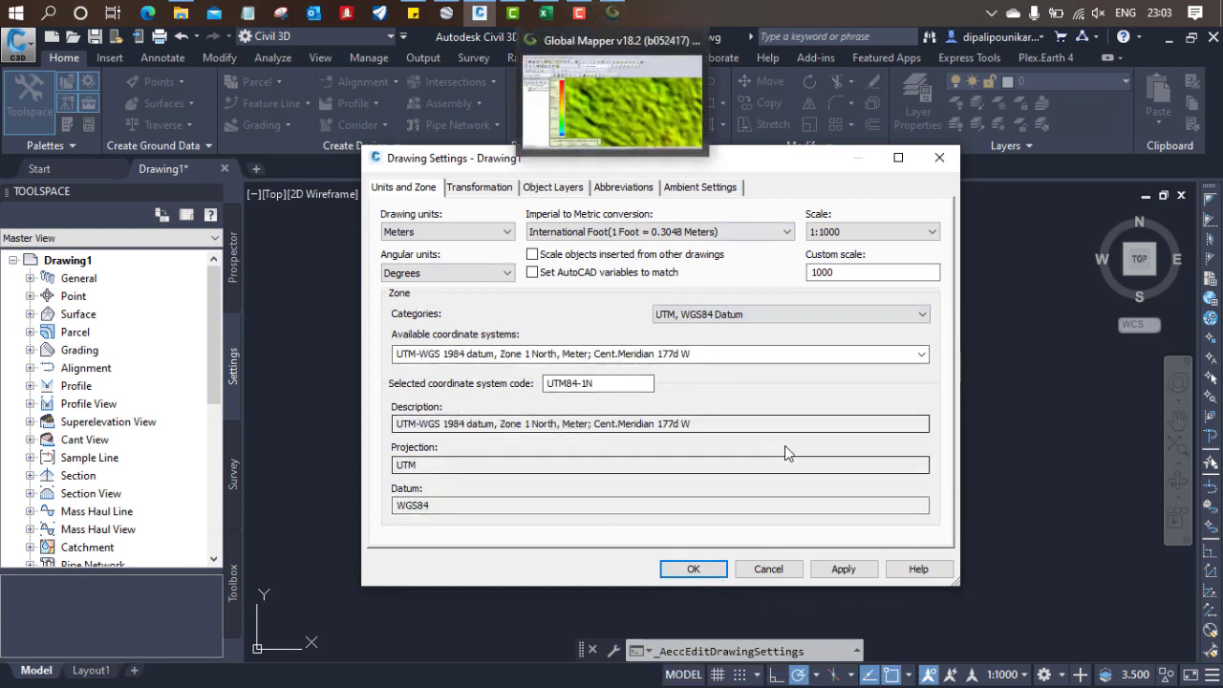
Look through the available UTM-WGS 1984 coordinate systems and check the terrain's UTM zone in Global Mapper
{"action": "left_click", "coordinate": [922, 355]}
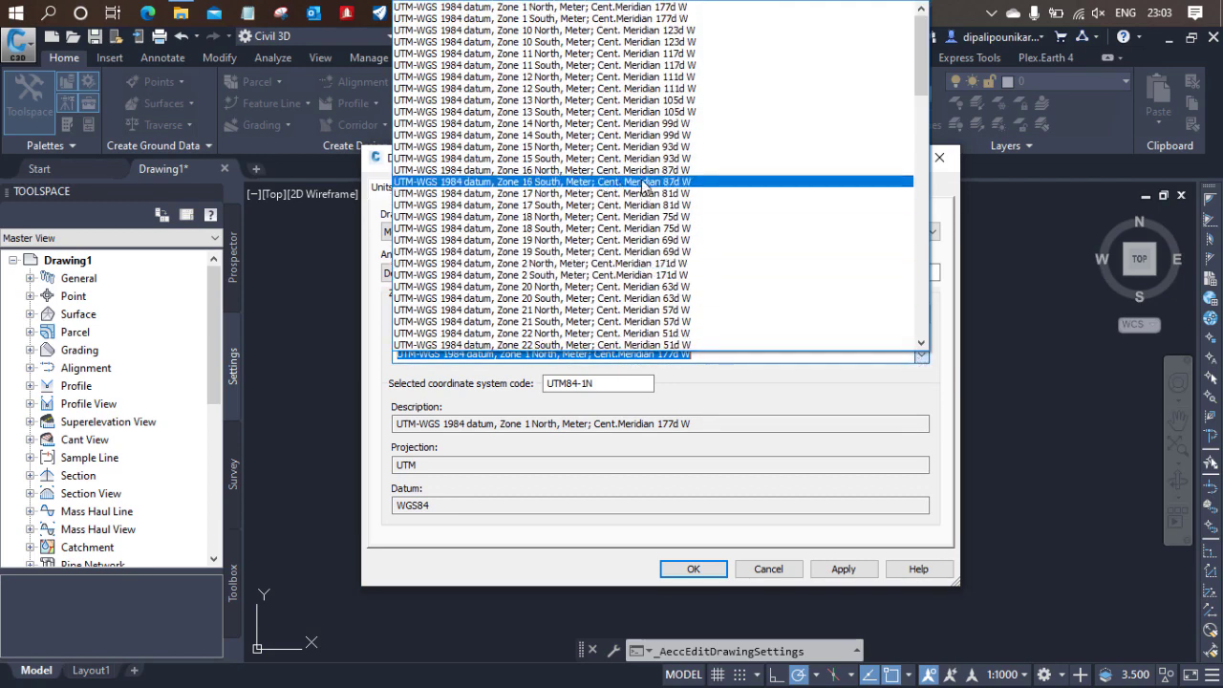
{"action": "left_click", "coordinate": [792, 411]}
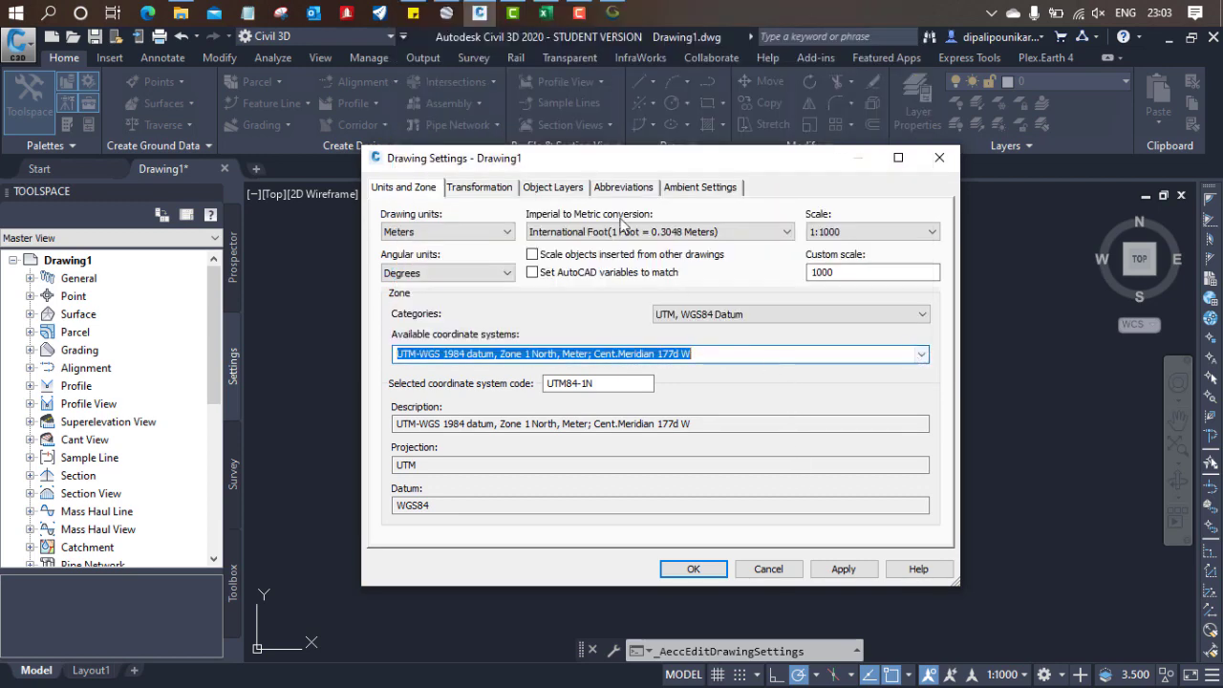
{"action": "left_click", "coordinate": [614, 13]}
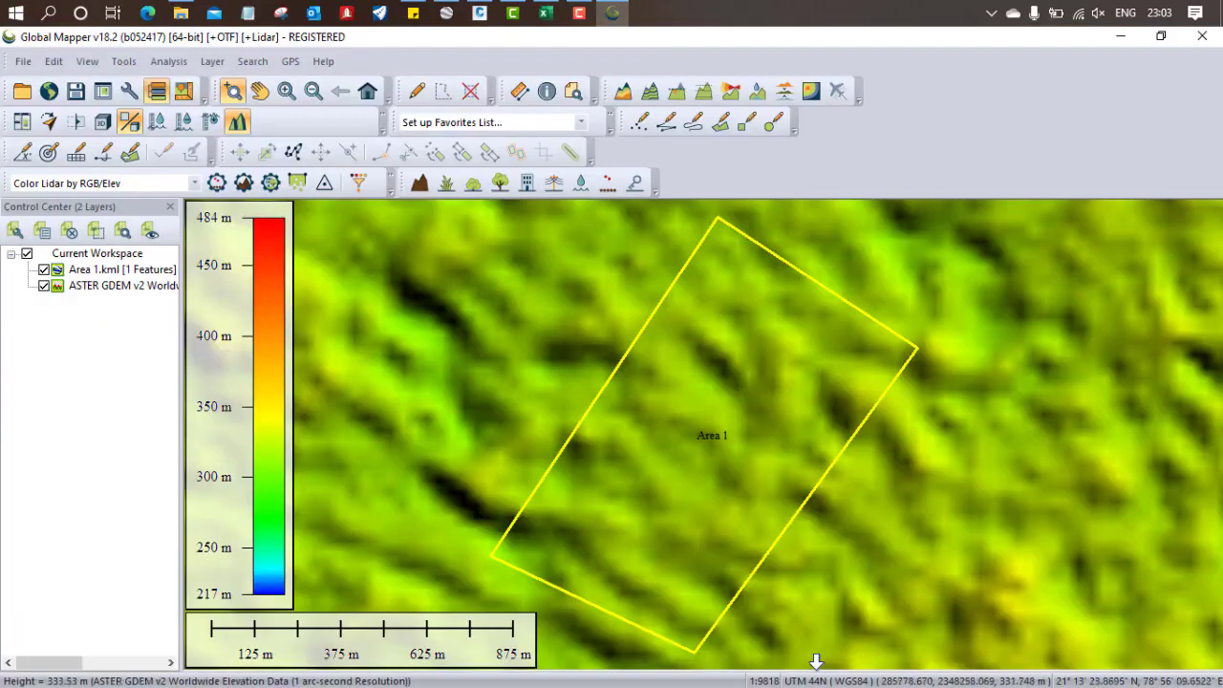
{"action": "left_click", "coordinate": [480, 14]}
Set the drawing's coordinate system code to UTM84-44N and apply the drawing settings
{"action": "left_click", "coordinate": [925, 358]}
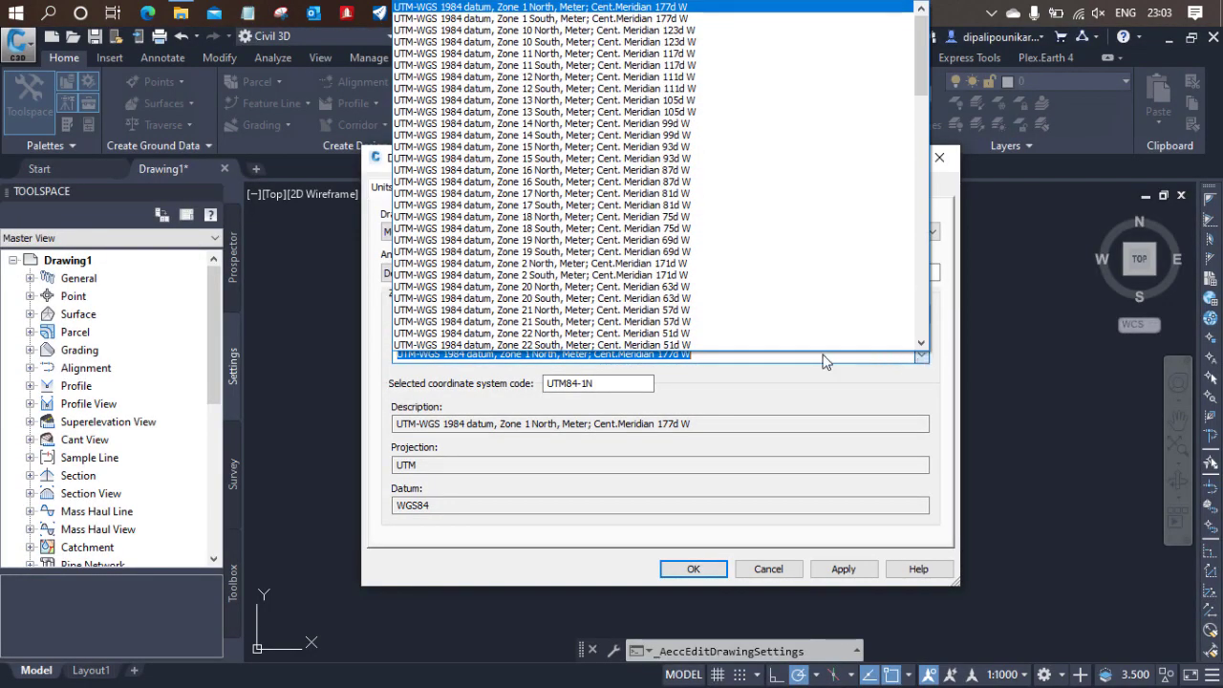
{"action": "left_click", "coordinate": [587, 392]}
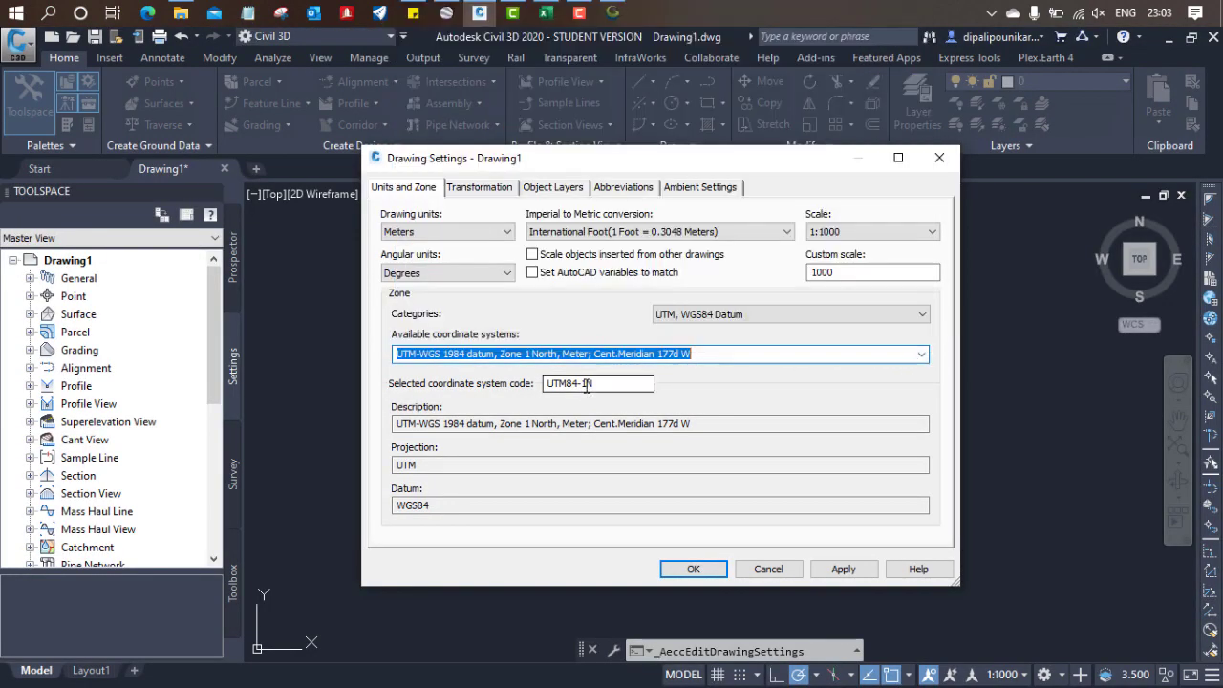
{"action": "key", "text": "BackSpace"}
{"action": "type", "text": "44"}
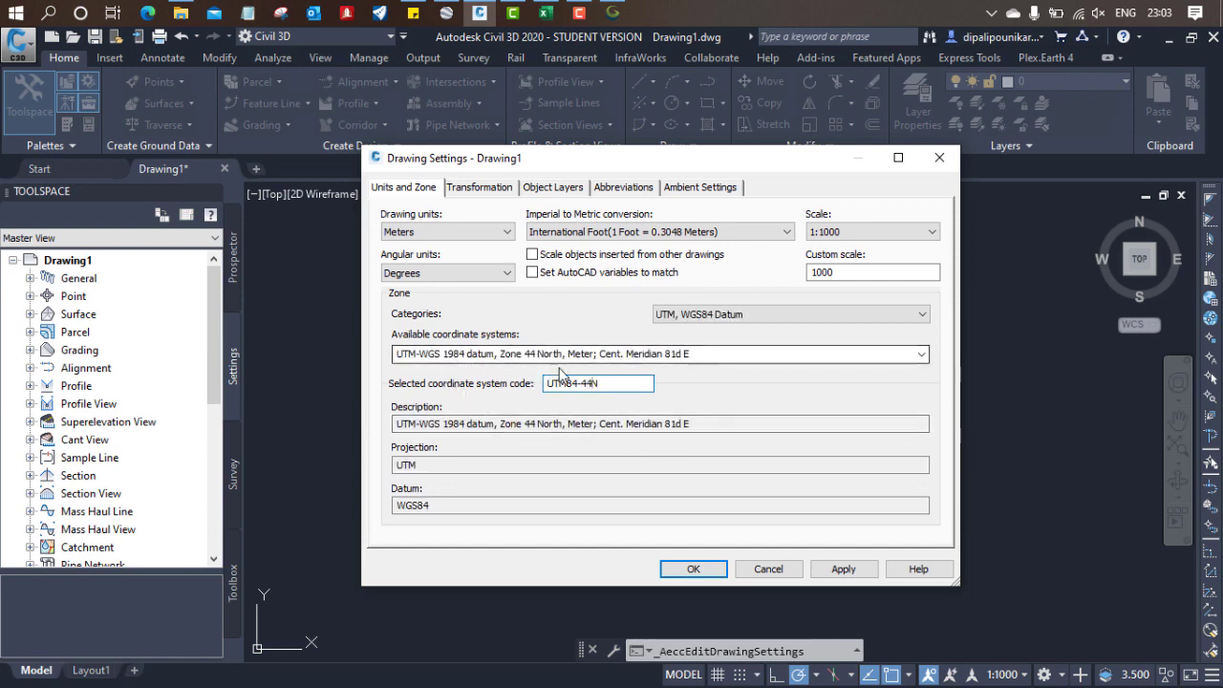
{"action": "left_click", "coordinate": [841, 573]}
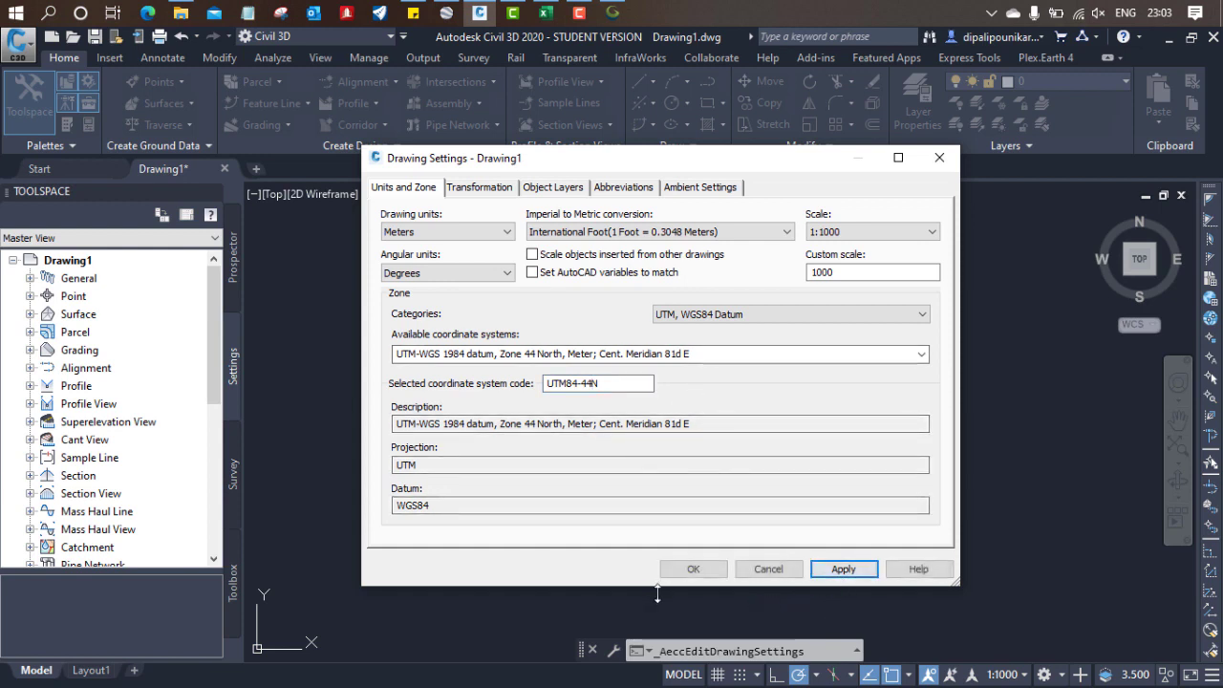
{"action": "left_click", "coordinate": [693, 569]}
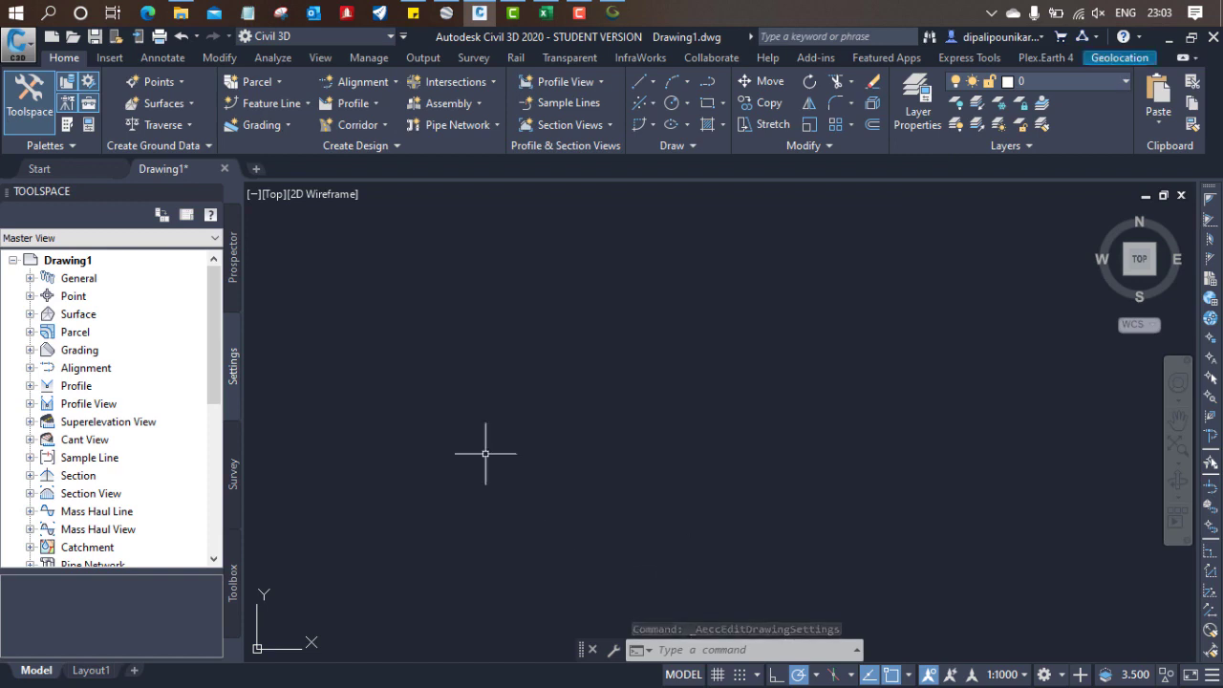
Look through the surface creation commands and the insert, annotation, modify, analysis and view tool sets
{"action": "left_click", "coordinate": [191, 103]}
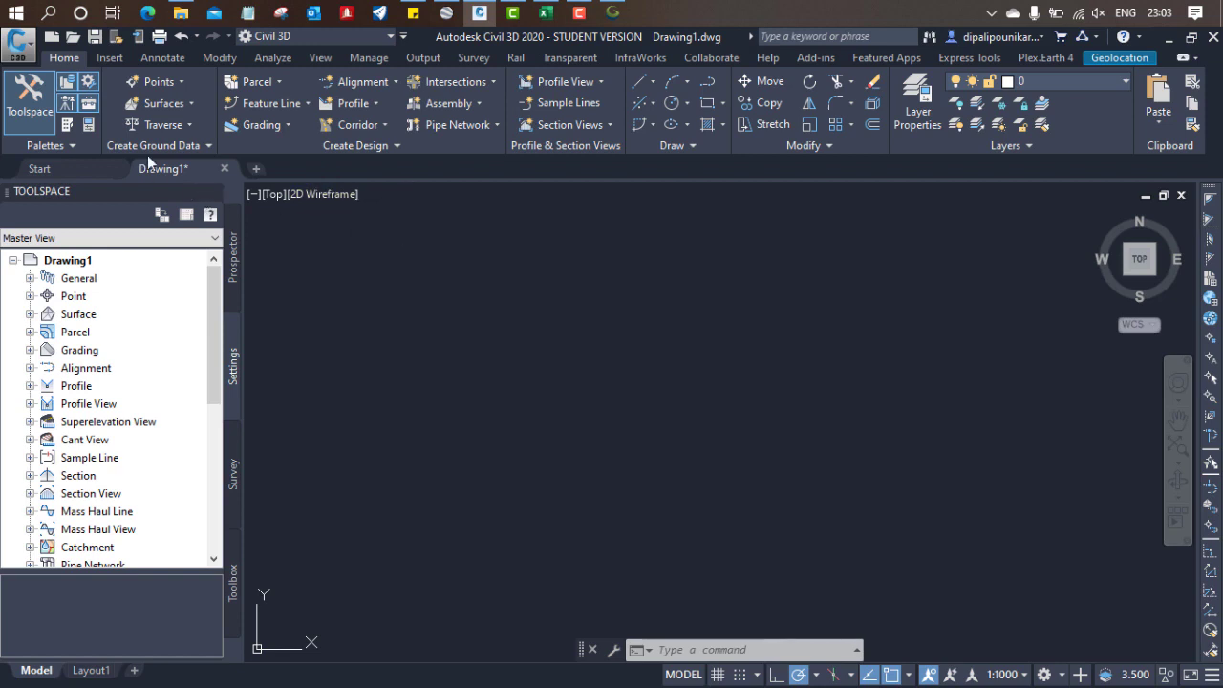
{"action": "left_click", "coordinate": [109, 58]}
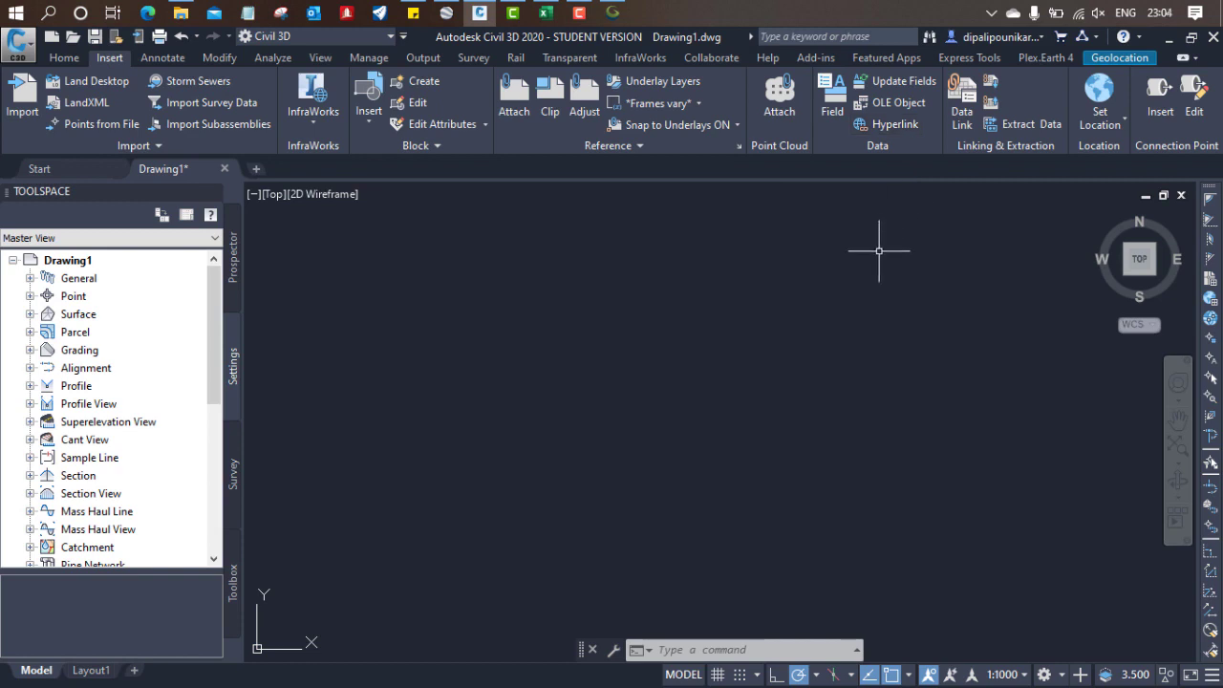
{"action": "left_click", "coordinate": [180, 58]}
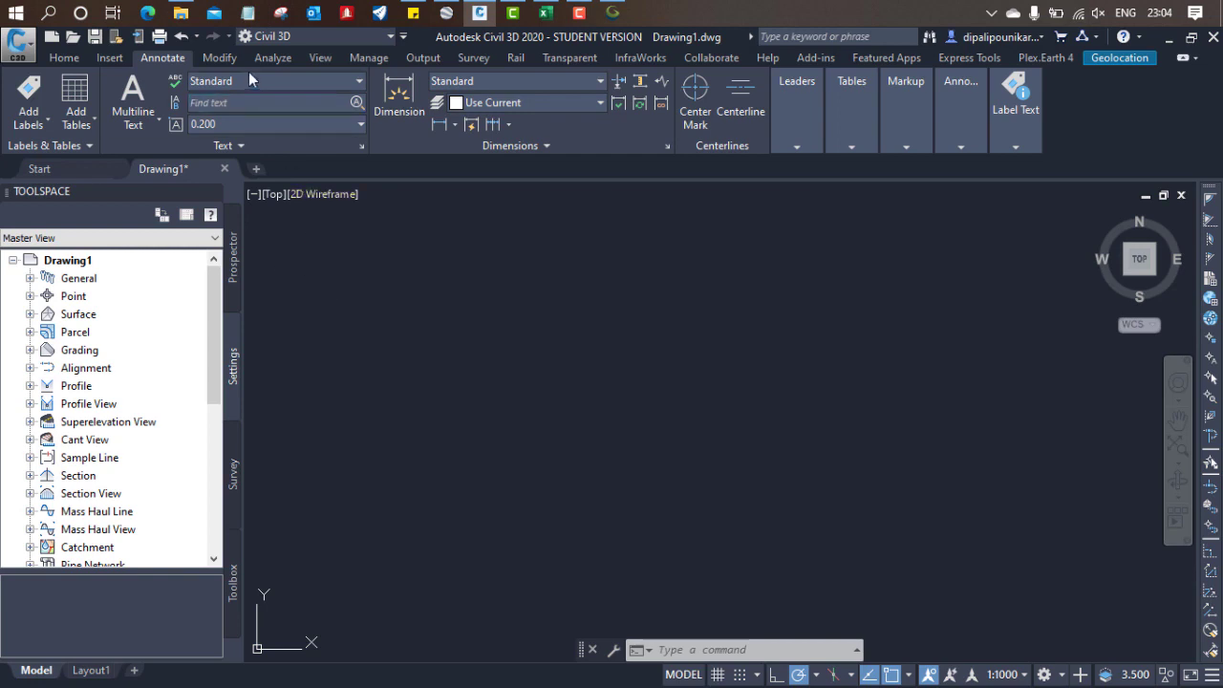
{"action": "left_click", "coordinate": [219, 58]}
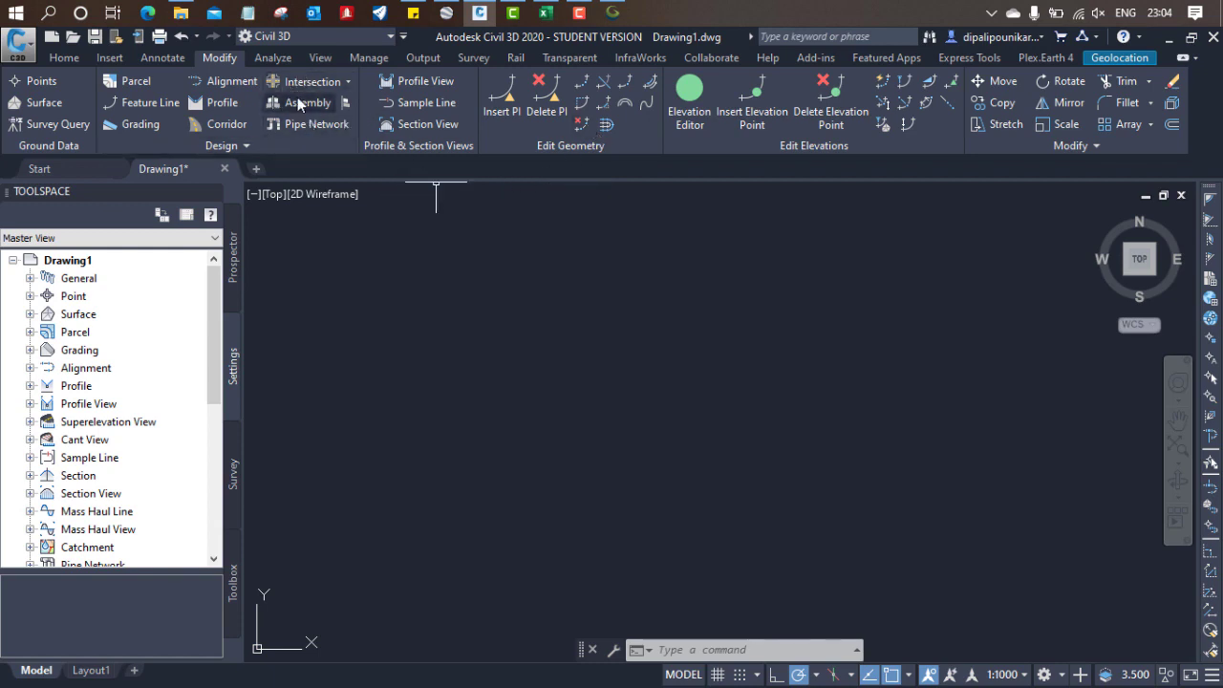
{"action": "left_click", "coordinate": [272, 57]}
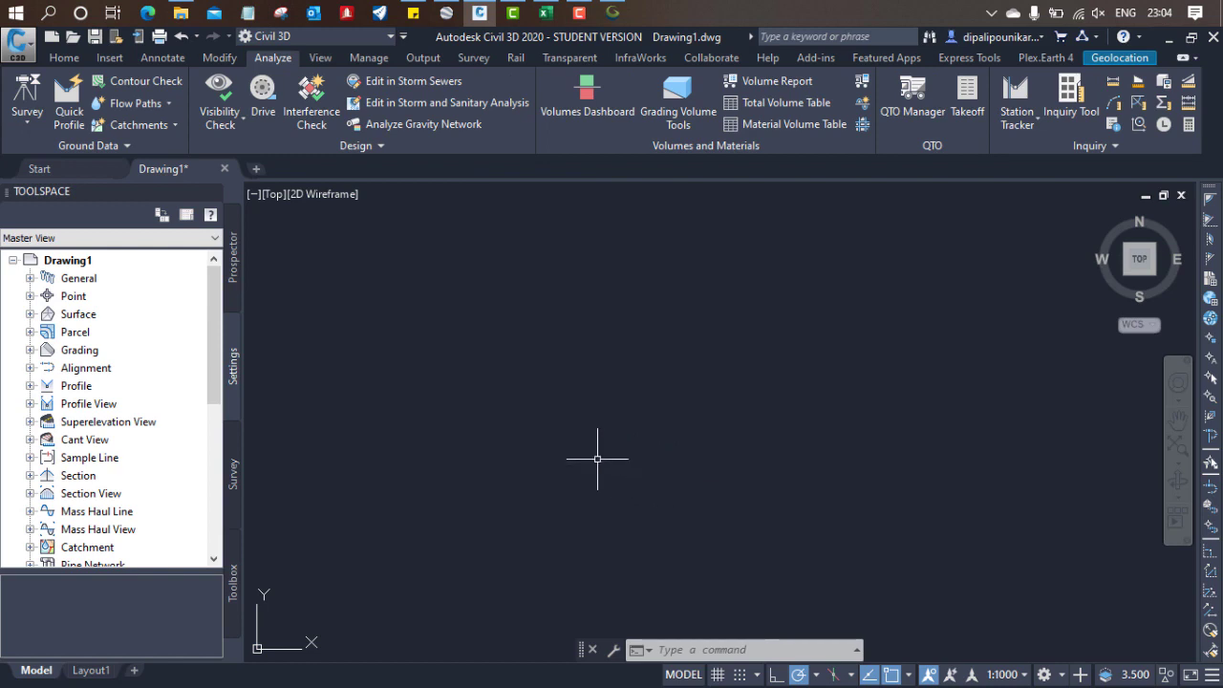
{"action": "left_click", "coordinate": [320, 57]}
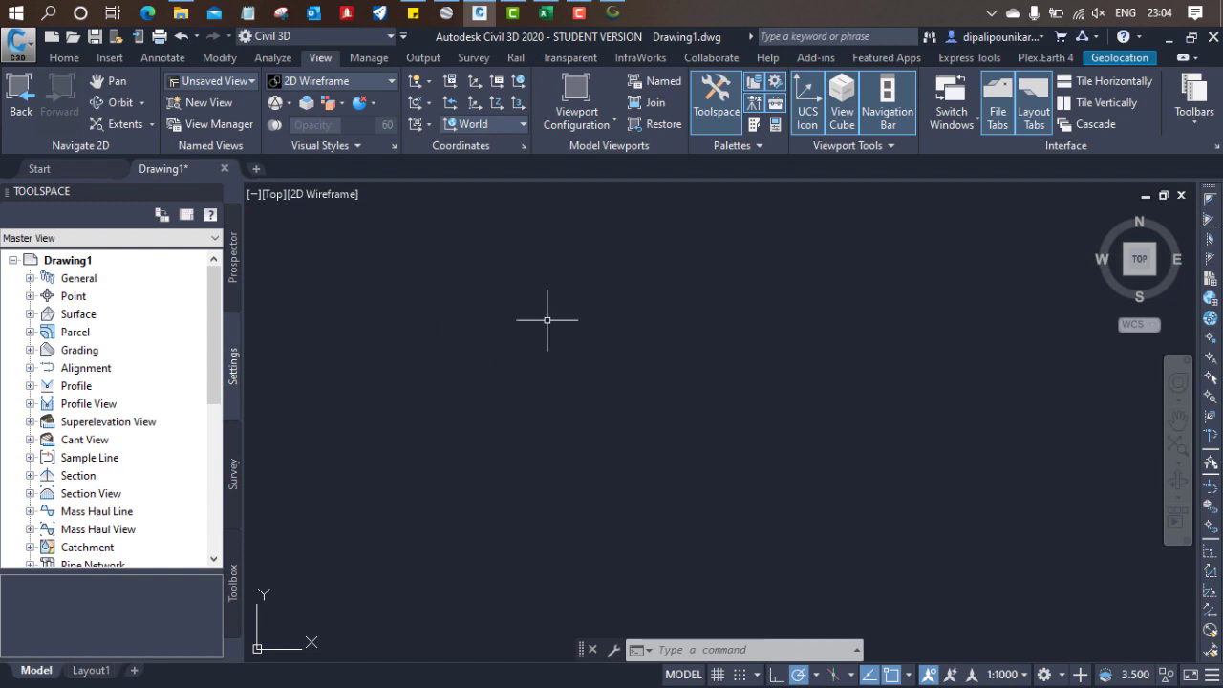
Examine the output, survey, rail, transparent, InfraWorks, collaboration, add-in, featured app and express tool sets
{"action": "left_click", "coordinate": [423, 58]}
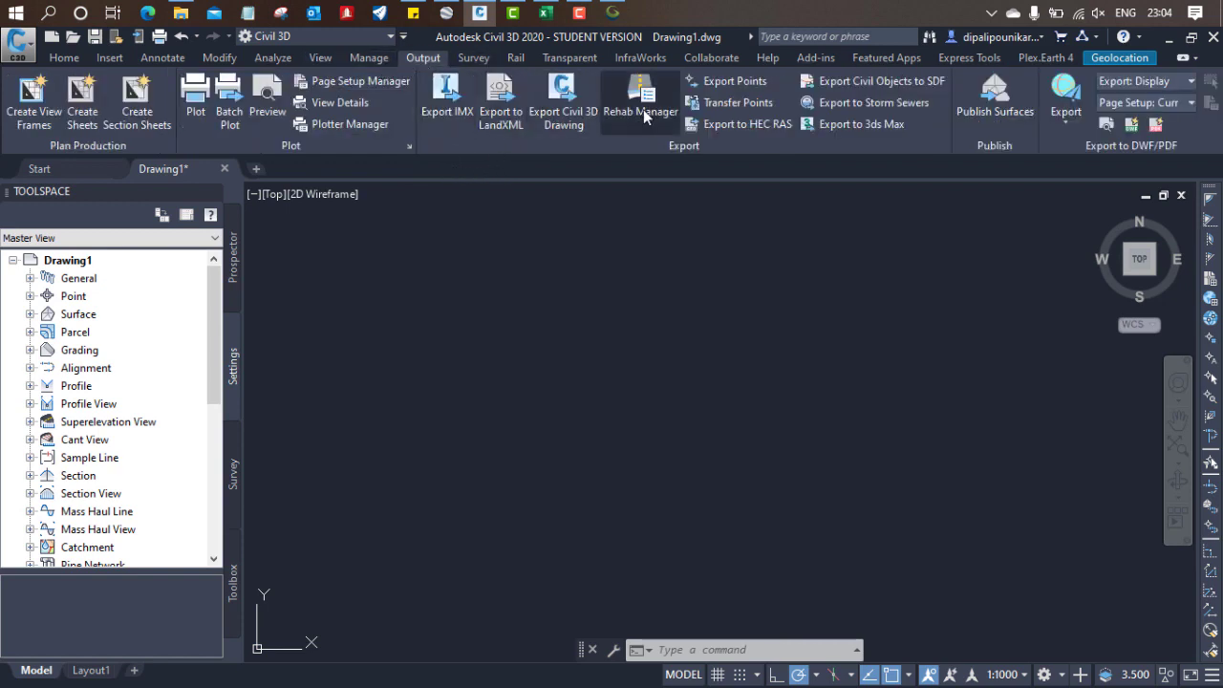
{"action": "left_click", "coordinate": [474, 58]}
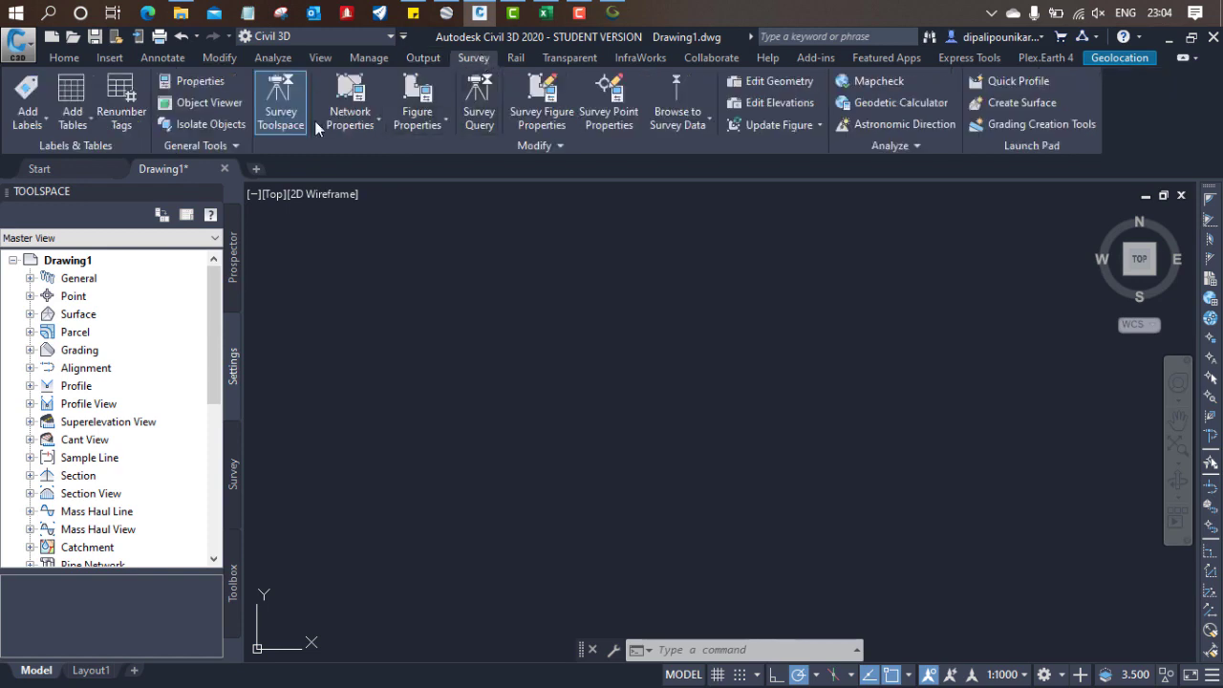
{"action": "left_click", "coordinate": [513, 60]}
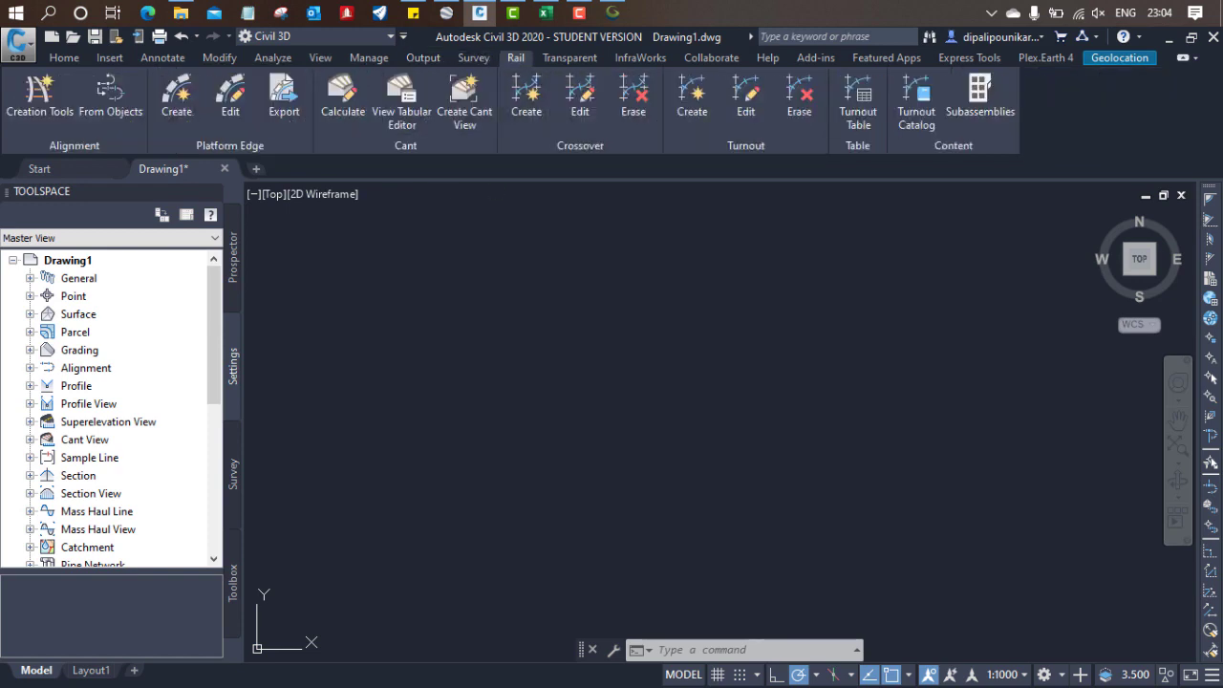
{"action": "left_click", "coordinate": [577, 59]}
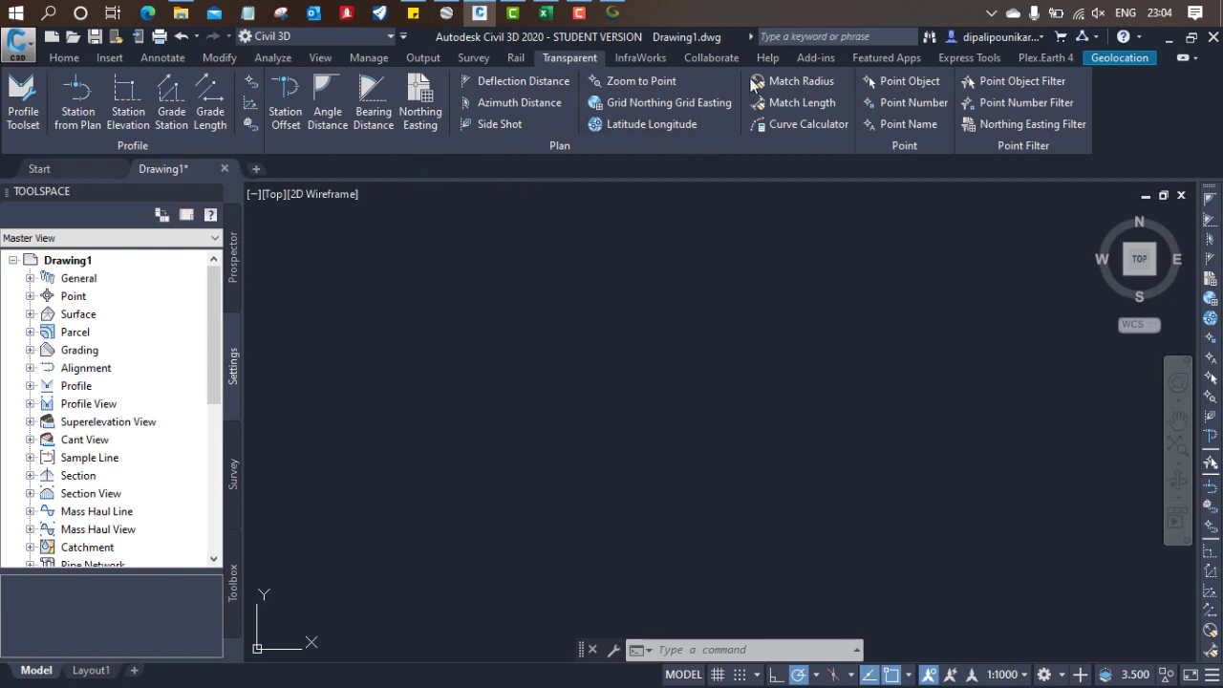
{"action": "left_click", "coordinate": [653, 58]}
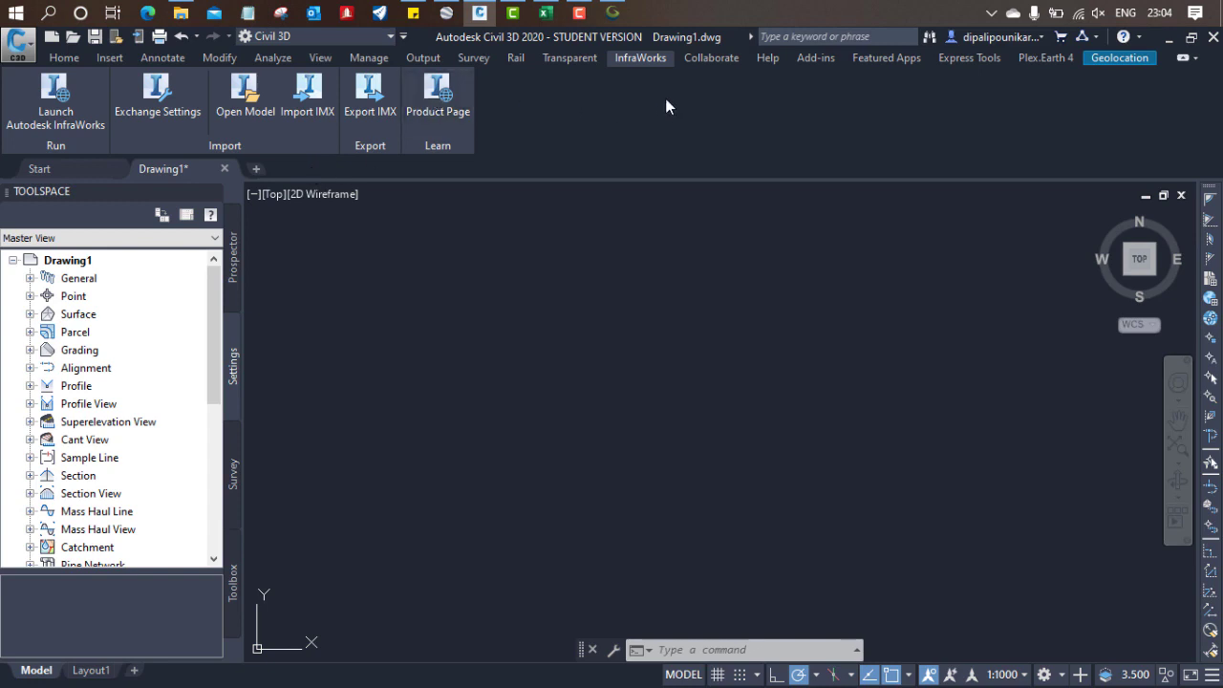
{"action": "left_click", "coordinate": [707, 58]}
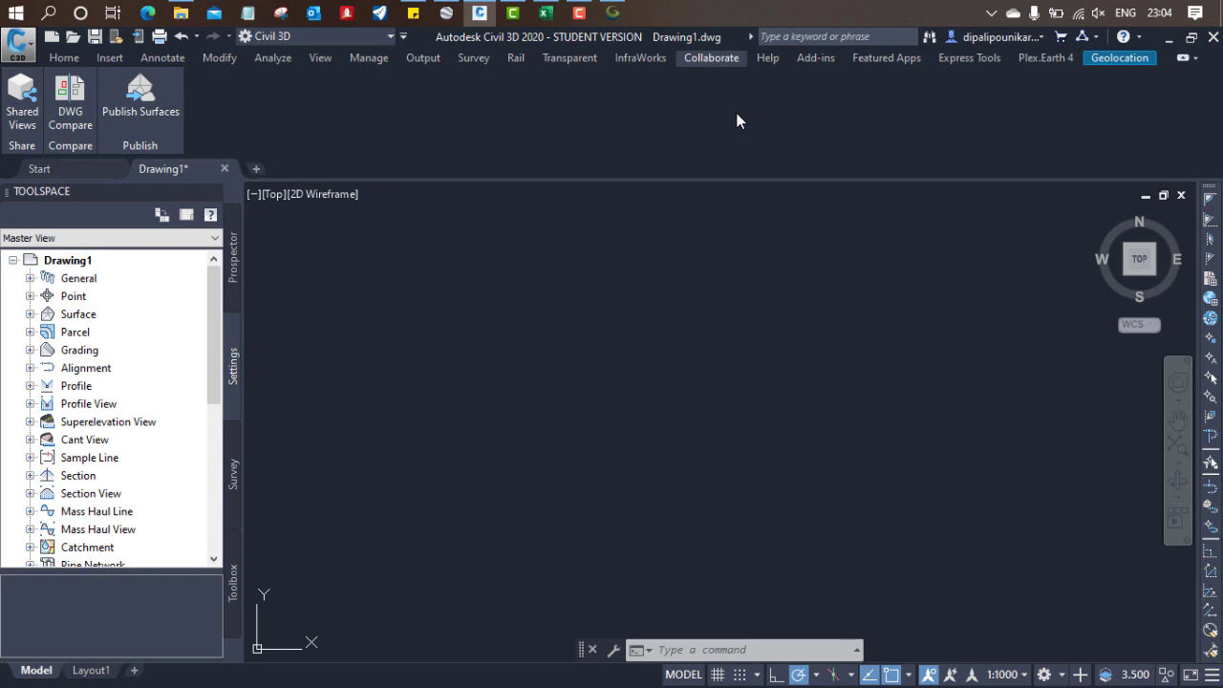
{"action": "left_click", "coordinate": [816, 58]}
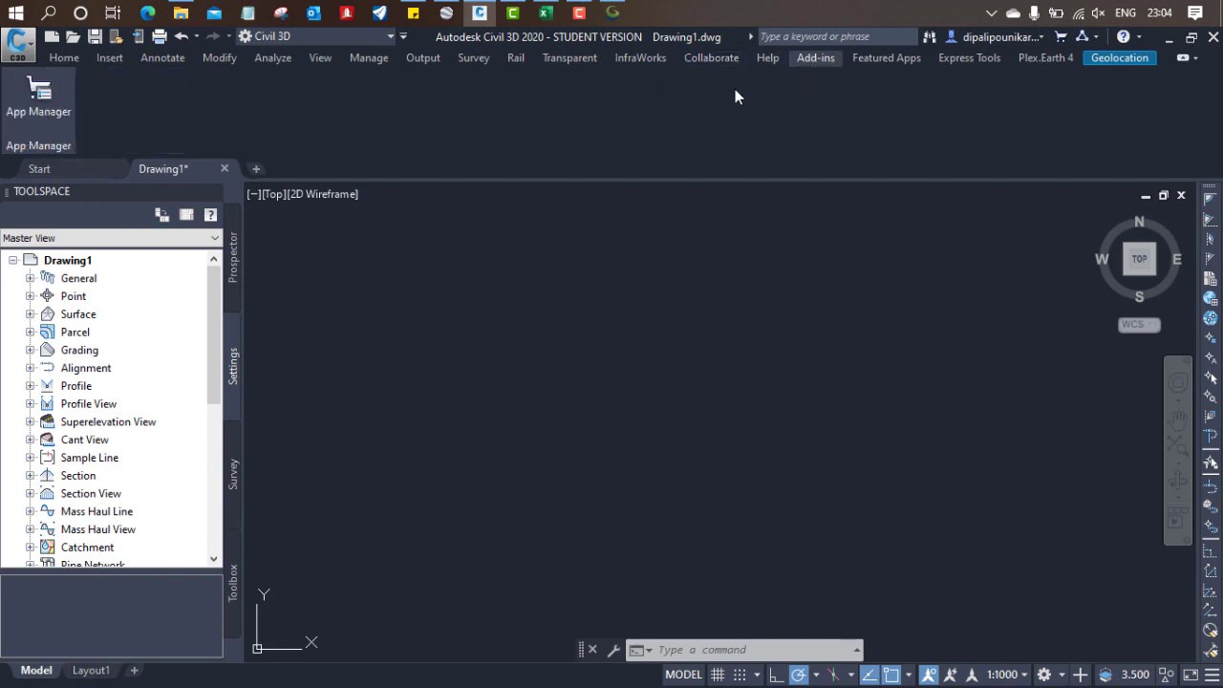
{"action": "left_click", "coordinate": [908, 59]}
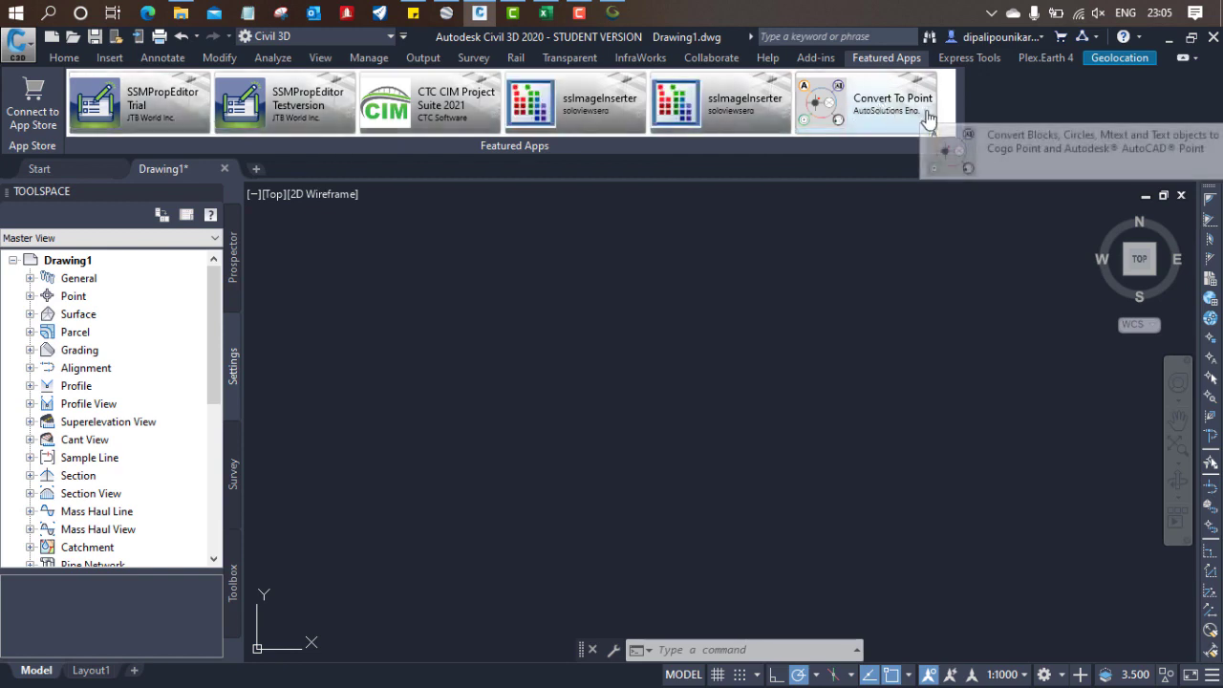
{"action": "left_click", "coordinate": [984, 59]}
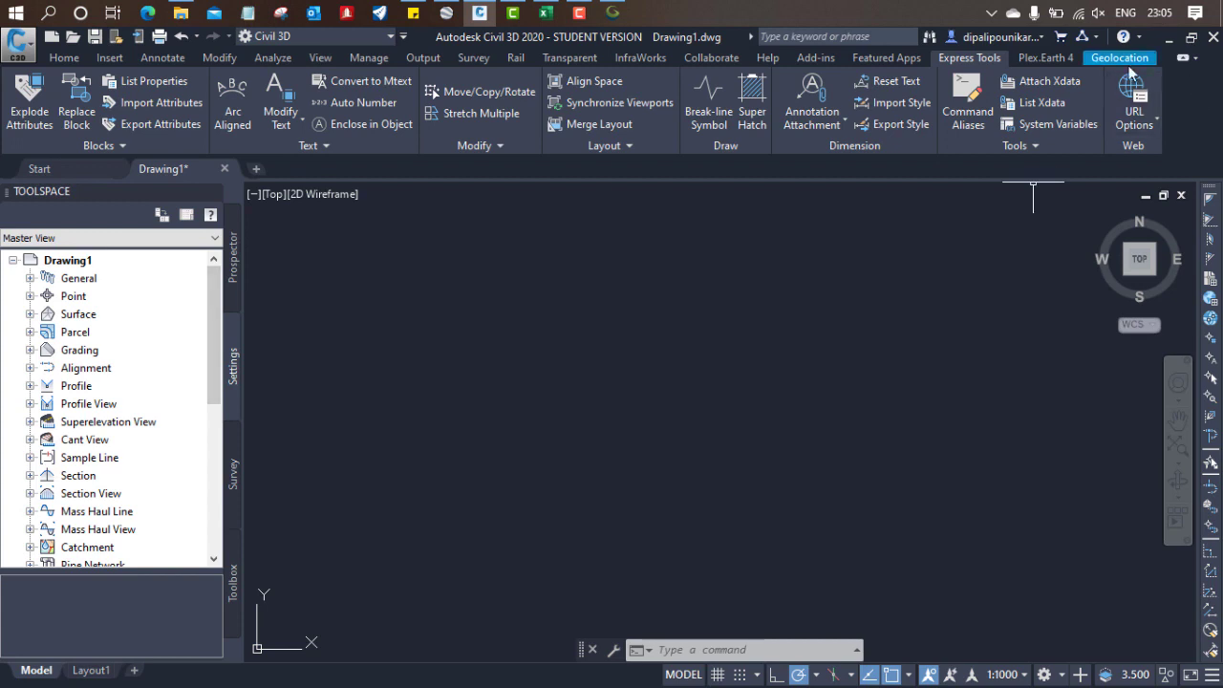
Create a grid surface from the DEM file Area 1 dem.dem in the nested New folder
{"action": "left_click", "coordinate": [63, 57]}
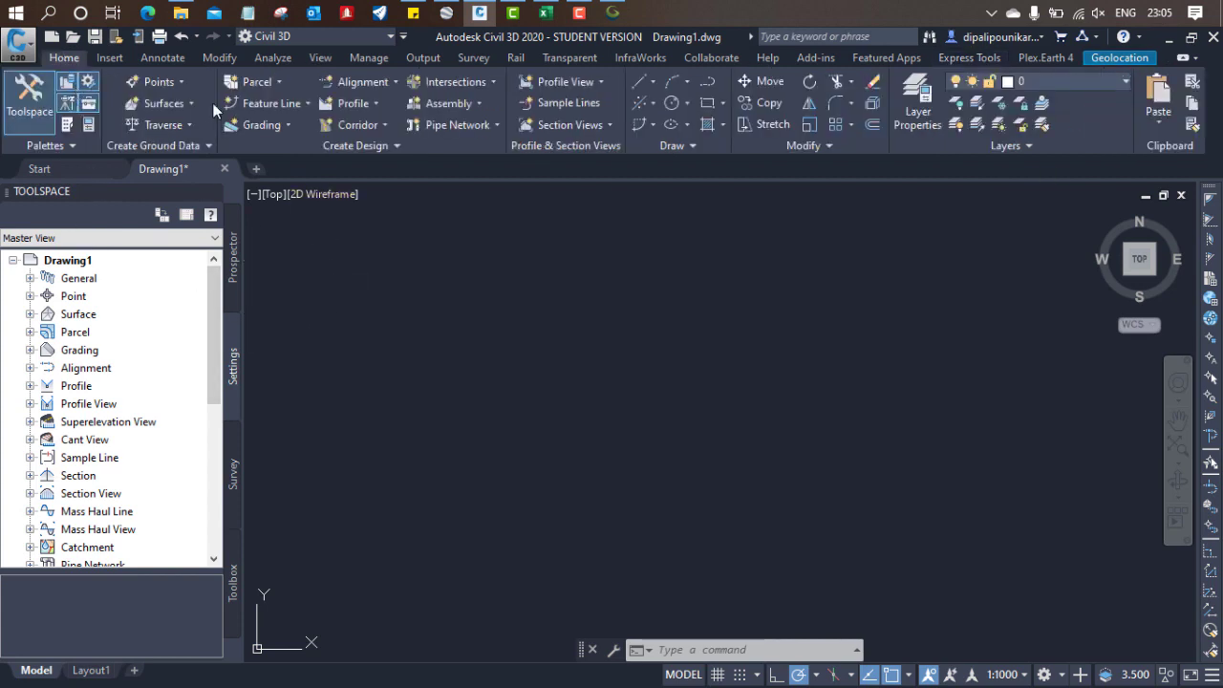
{"action": "left_click", "coordinate": [167, 103]}
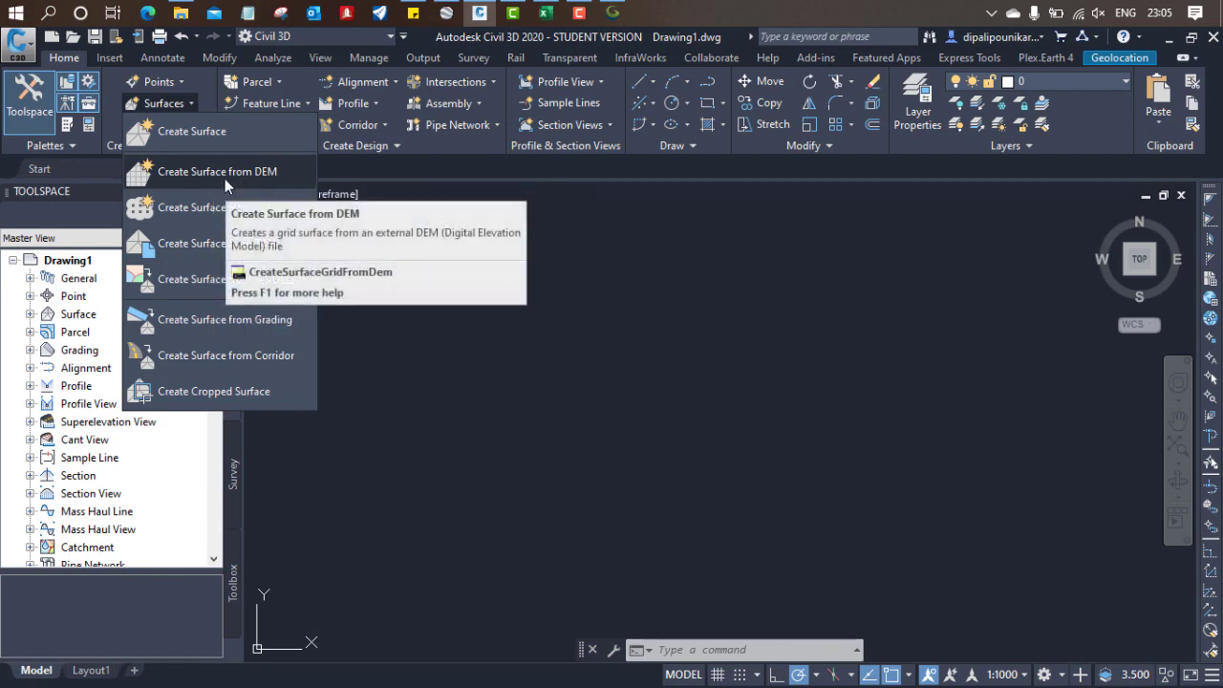
{"action": "left_click", "coordinate": [224, 179]}
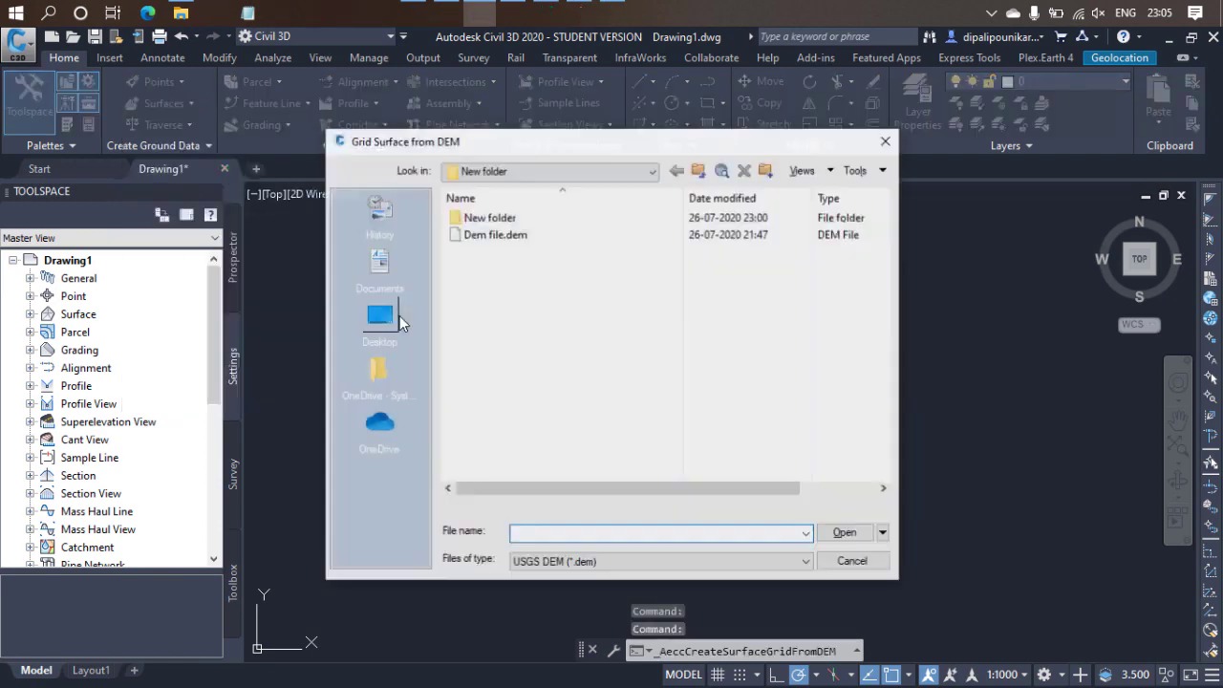
{"action": "double_click", "coordinate": [489, 218]}
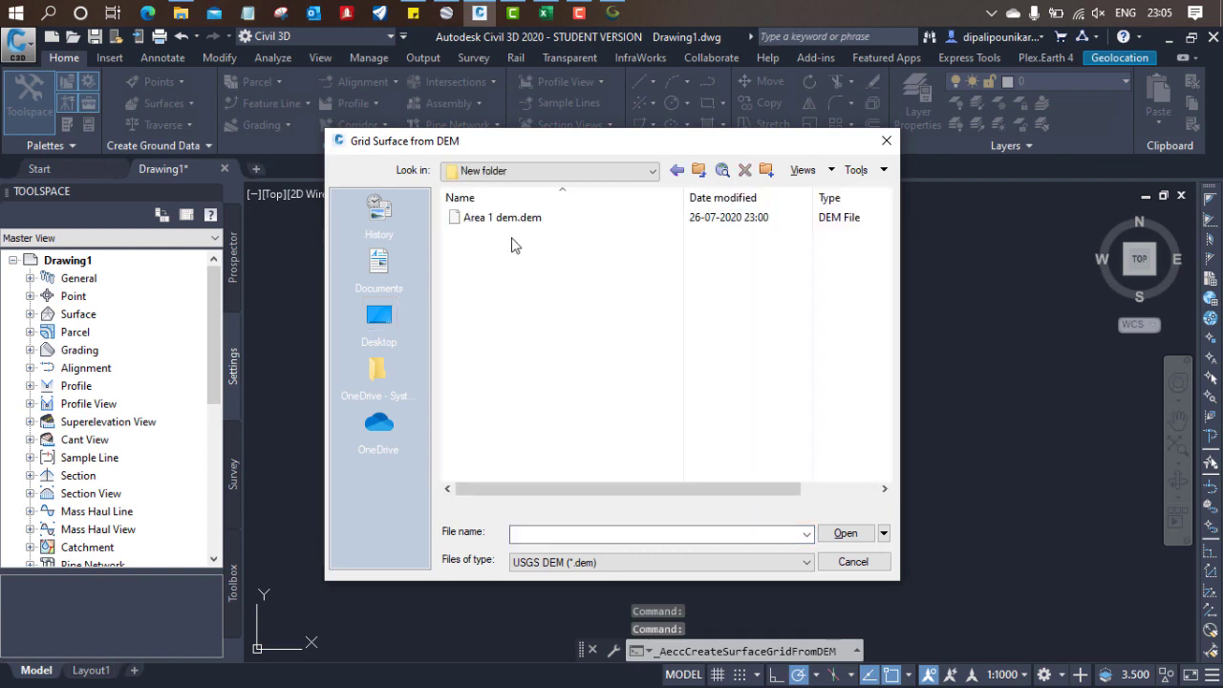
{"action": "left_click", "coordinate": [514, 220]}
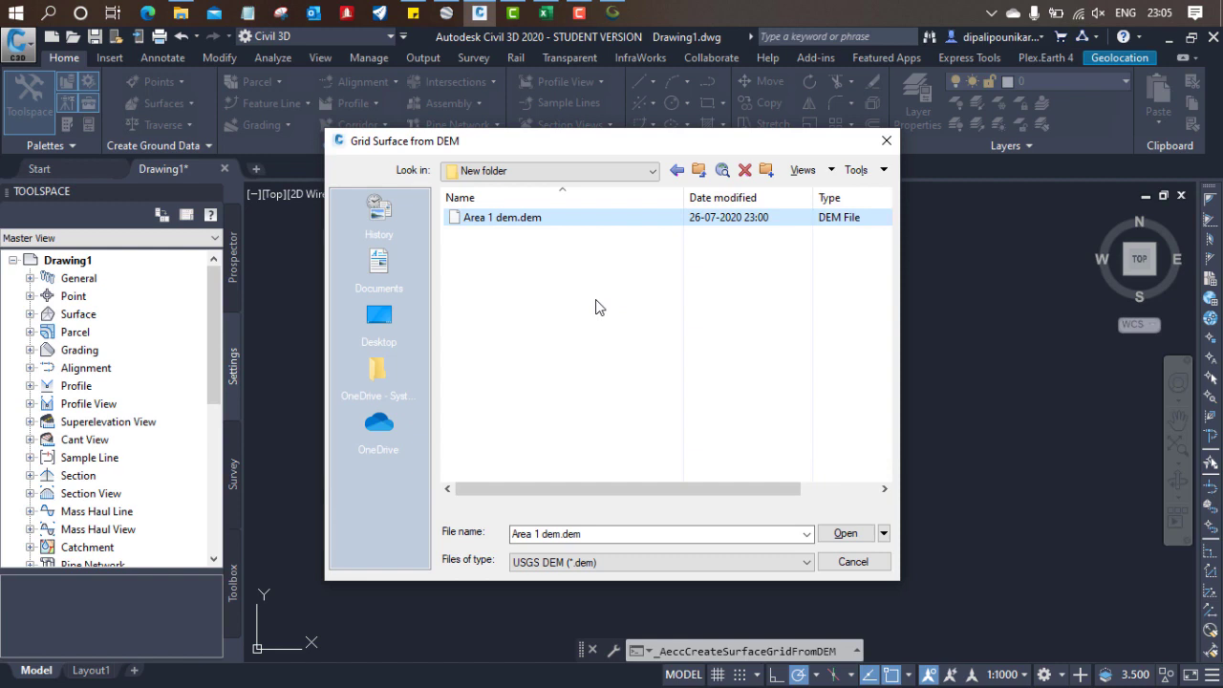
{"action": "left_click", "coordinate": [850, 535]}
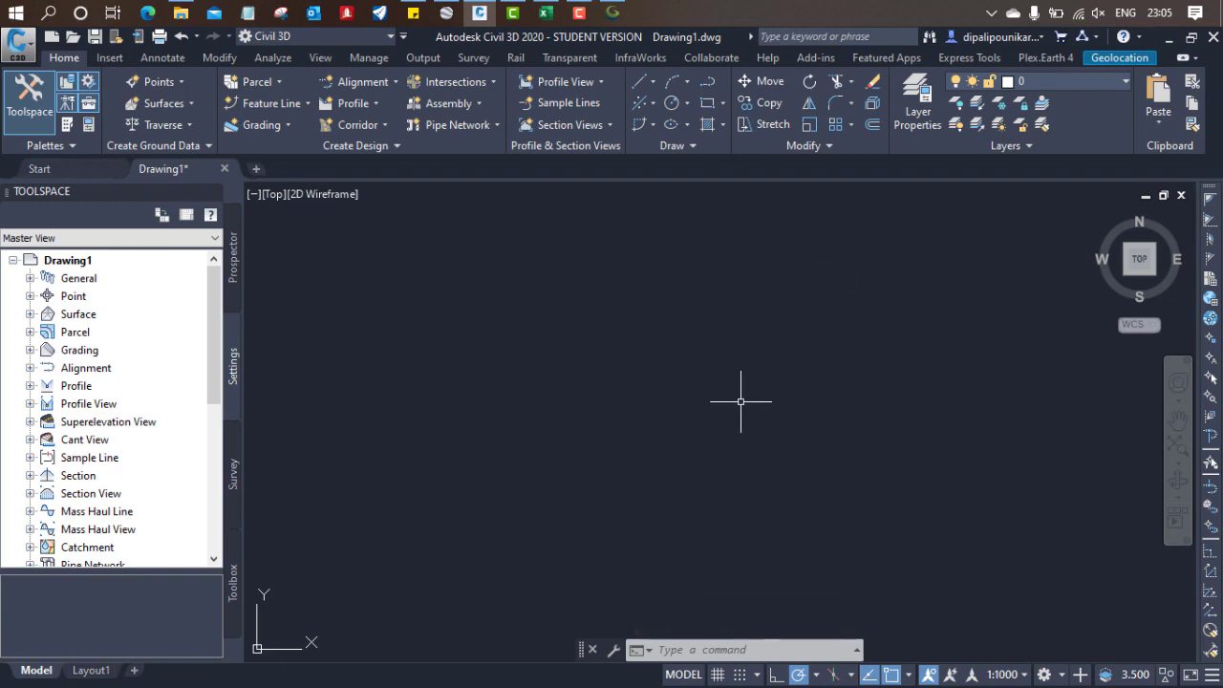
Select the imported DEM surface by its border and set its surface style to Contours 5m and 25m (Design)
{"action": "type", "text": "z"}
{"action": "key", "text": "Return"}
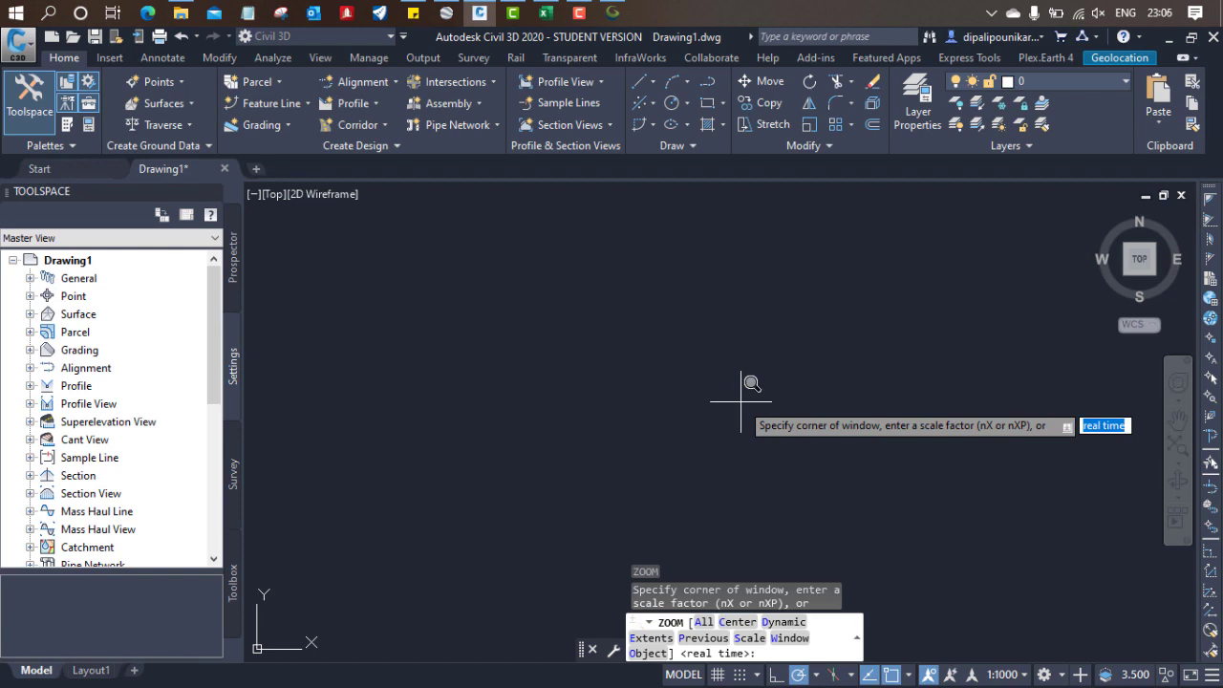
{"action": "type", "text": "e"}
{"action": "key", "text": "Return"}
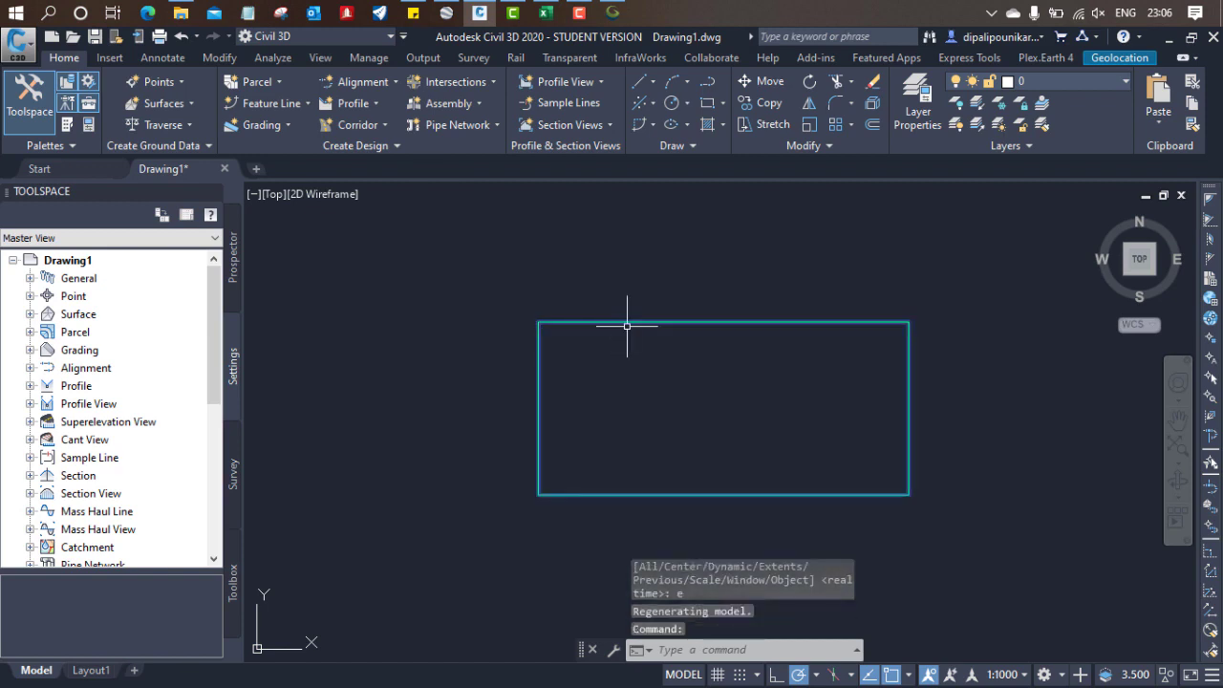
{"action": "left_click", "coordinate": [627, 326]}
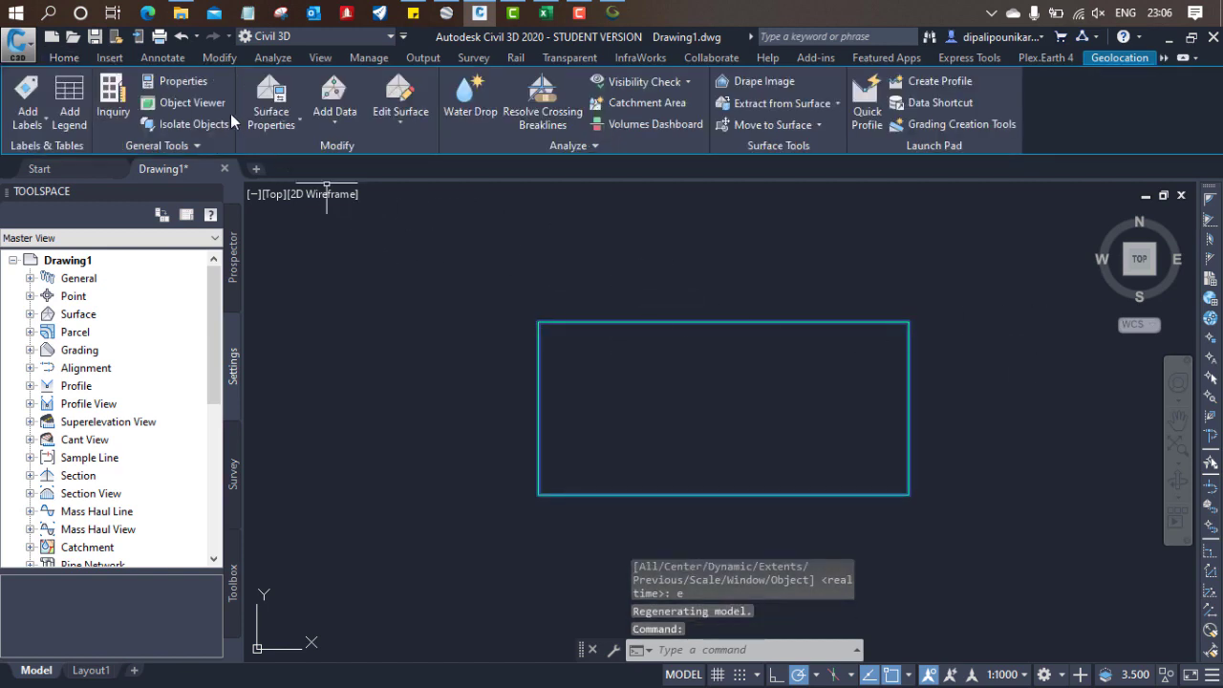
{"action": "left_click", "coordinate": [279, 92]}
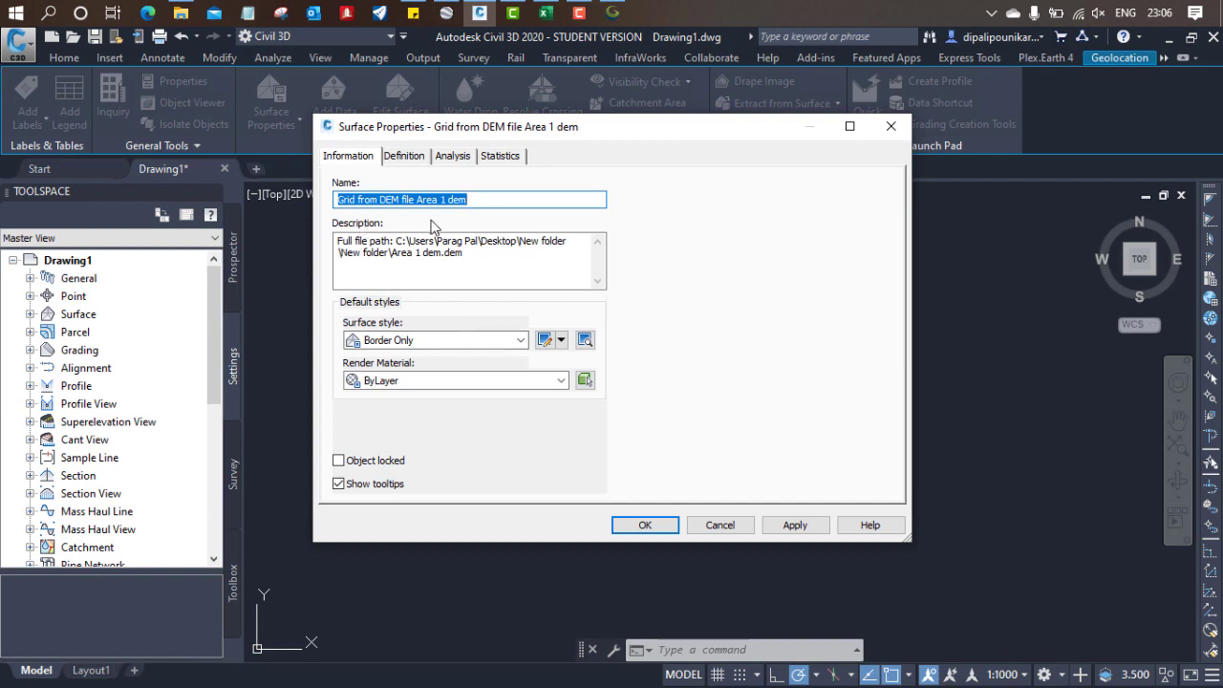
{"action": "left_click", "coordinate": [520, 341]}
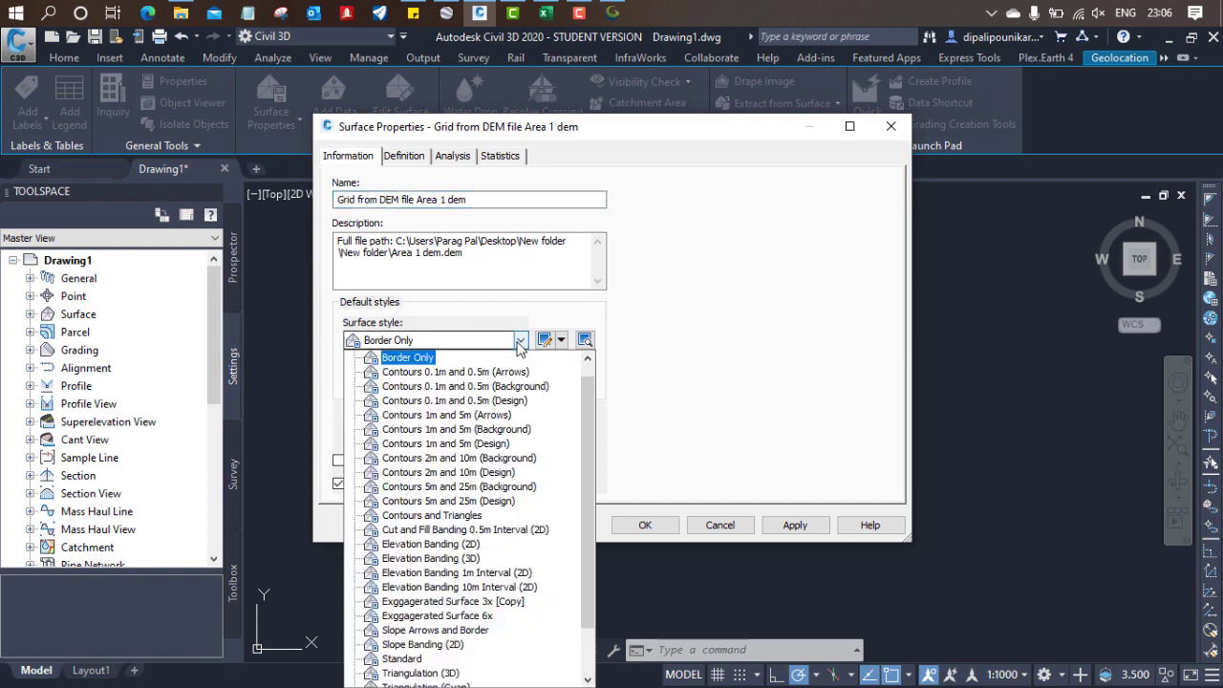
{"action": "left_click", "coordinate": [520, 341]}
{"action": "left_click", "coordinate": [521, 341]}
{"action": "left_click", "coordinate": [484, 502]}
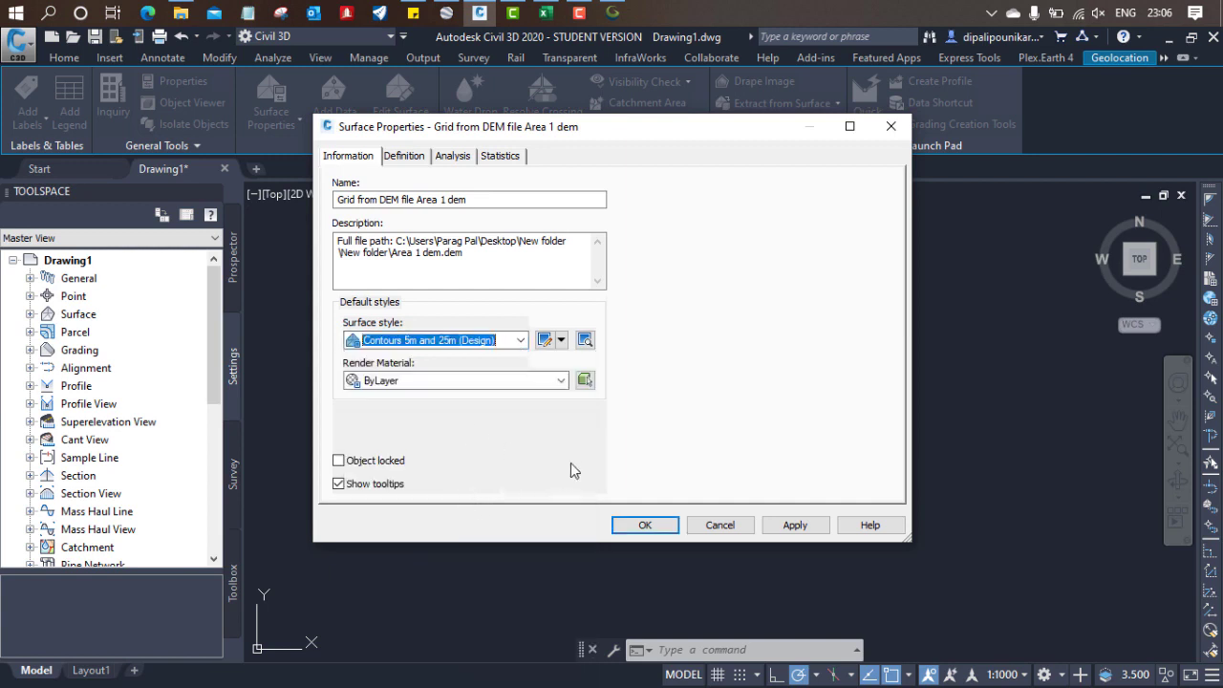
{"action": "left_click", "coordinate": [779, 530]}
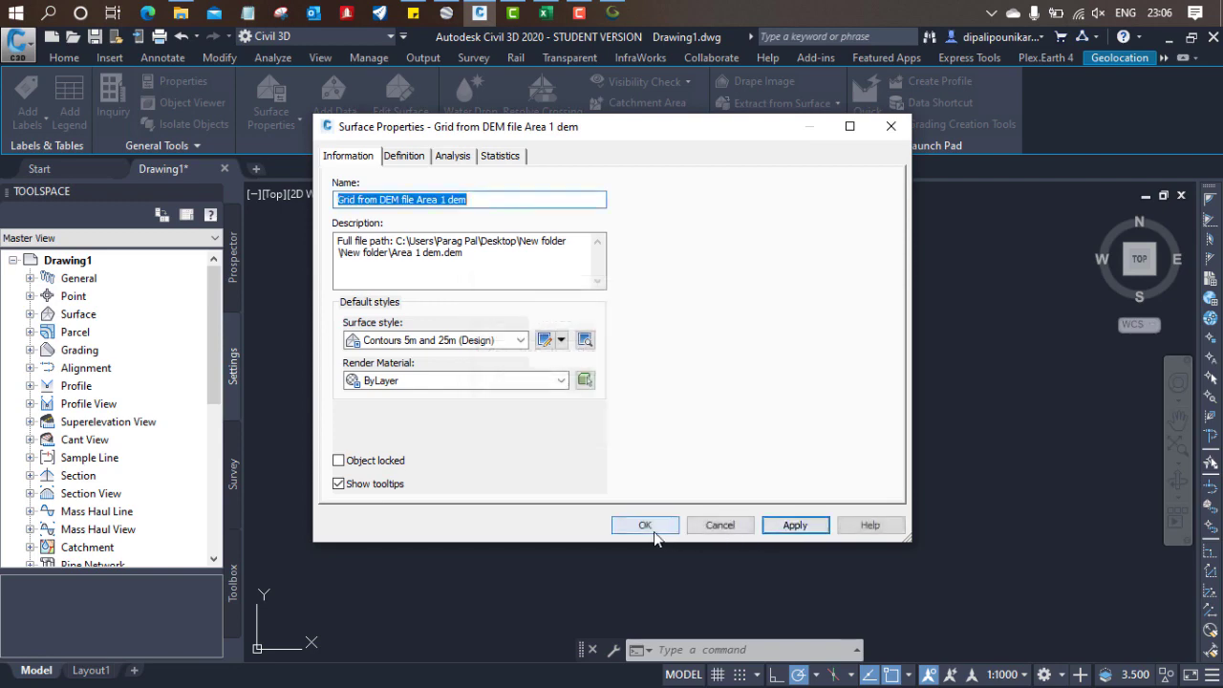
{"action": "left_click", "coordinate": [640, 527]}
{"action": "scroll", "coordinate": [731, 402], "scroll_direction": "down", "scroll_amount": 5}
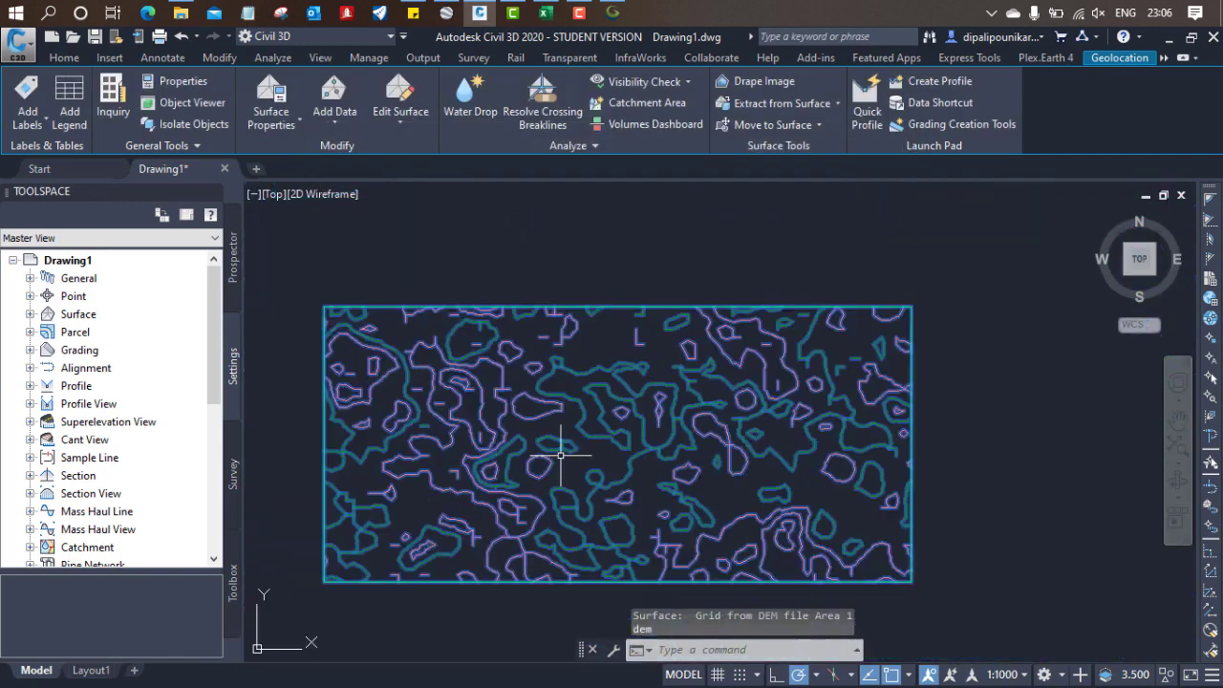
{"action": "scroll", "coordinate": [517, 478], "scroll_direction": "up", "scroll_amount": 1}
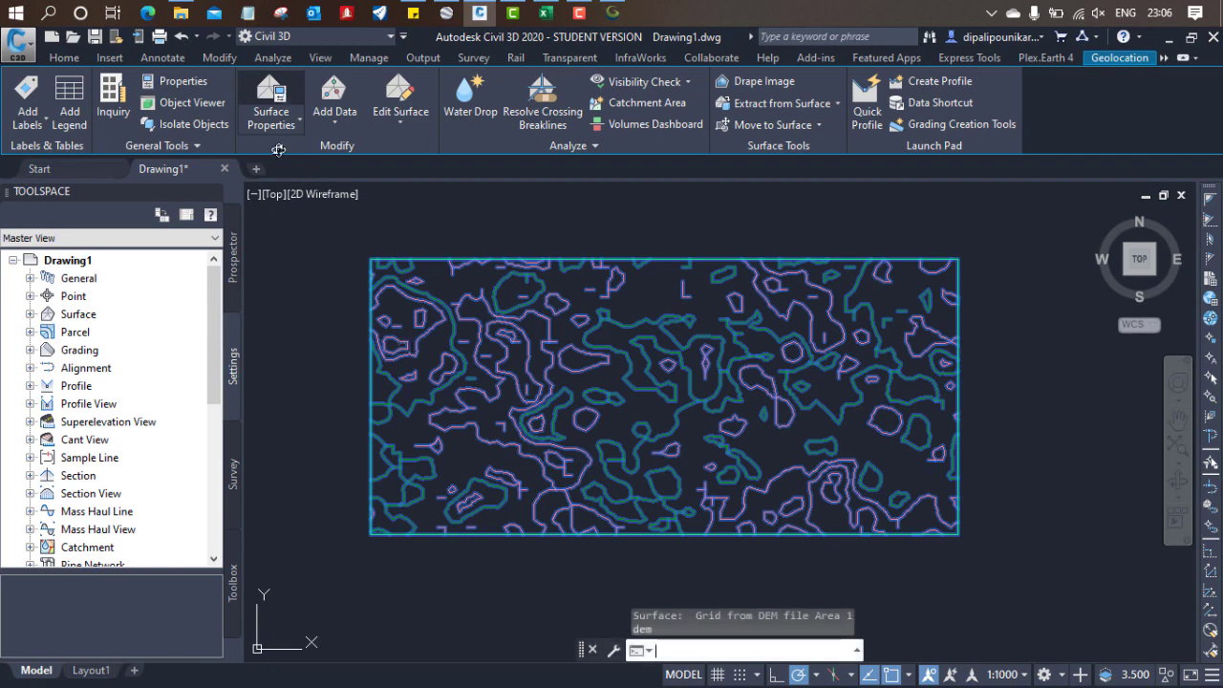
Change the DEM surface's style to Border Only in its surface properties and apply it
{"action": "left_click", "coordinate": [271, 101]}
{"action": "left_click", "coordinate": [478, 314]}
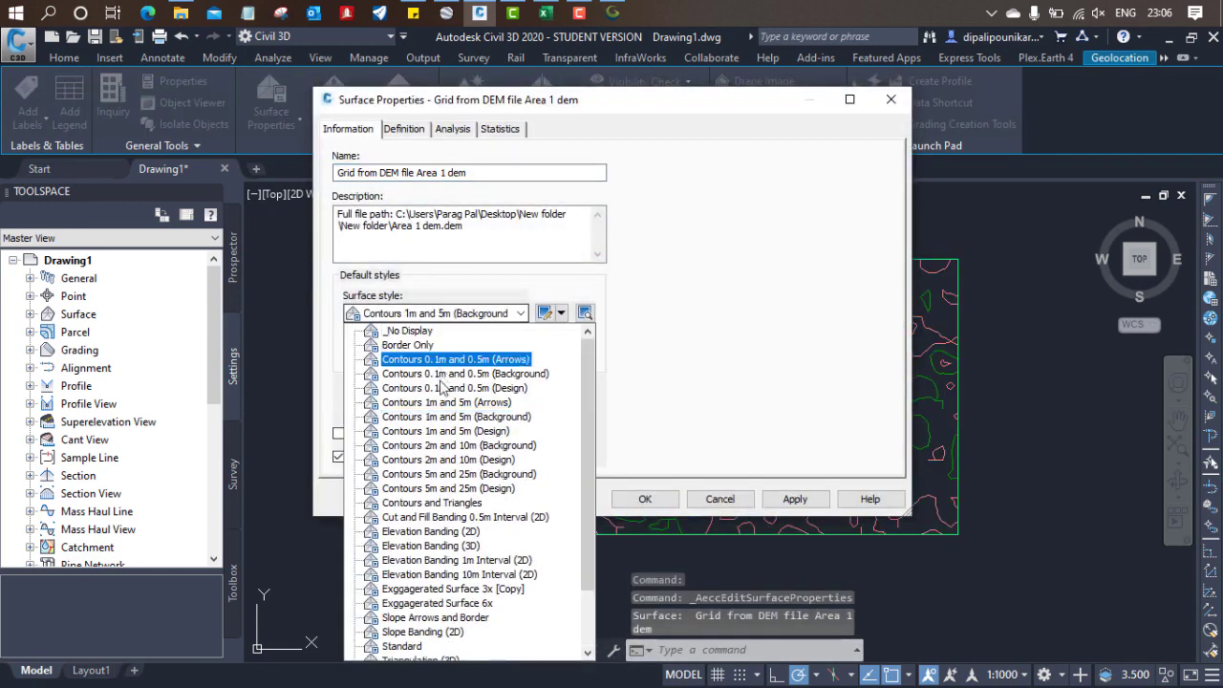
{"action": "left_click", "coordinate": [407, 345]}
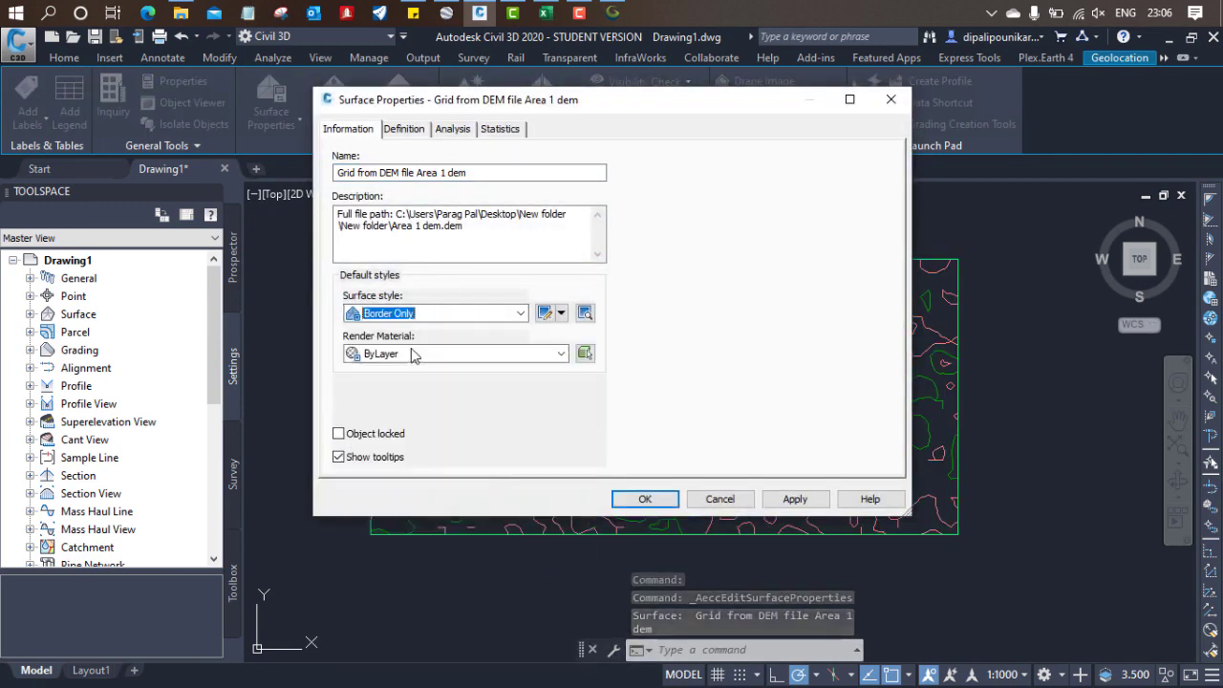
{"action": "left_click", "coordinate": [793, 499]}
{"action": "left_click", "coordinate": [647, 499]}
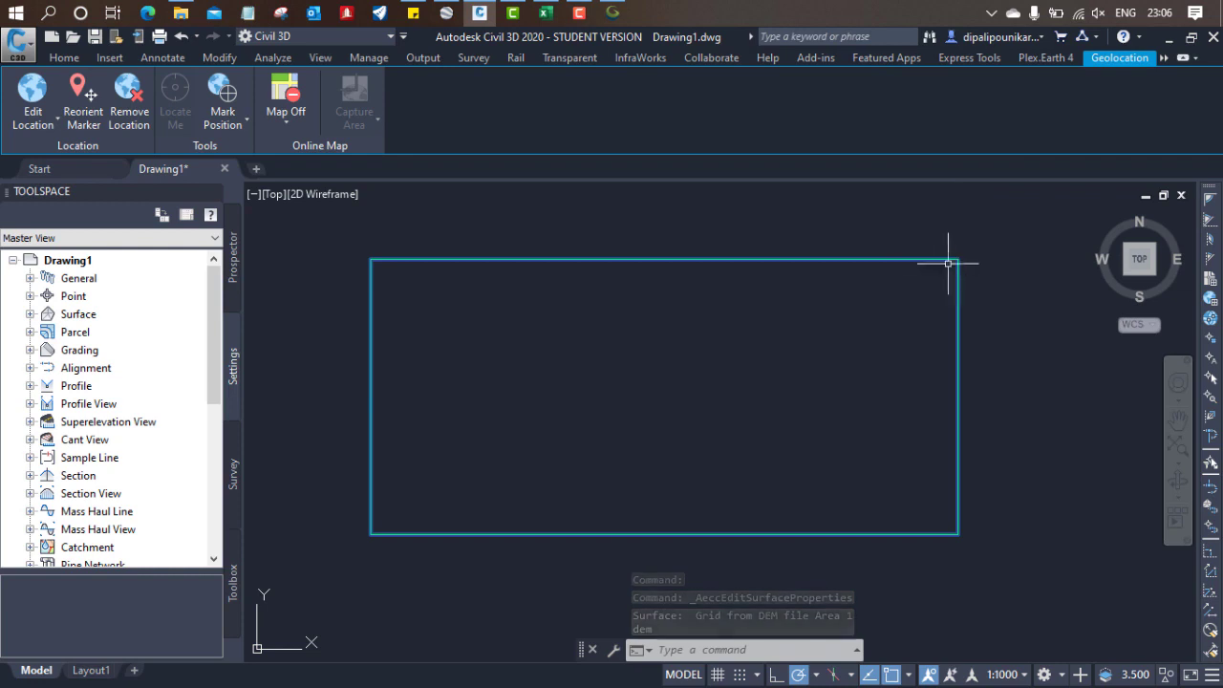
Show the online aerial map behind the surface border and agree to use online map data
{"action": "left_click", "coordinate": [287, 129]}
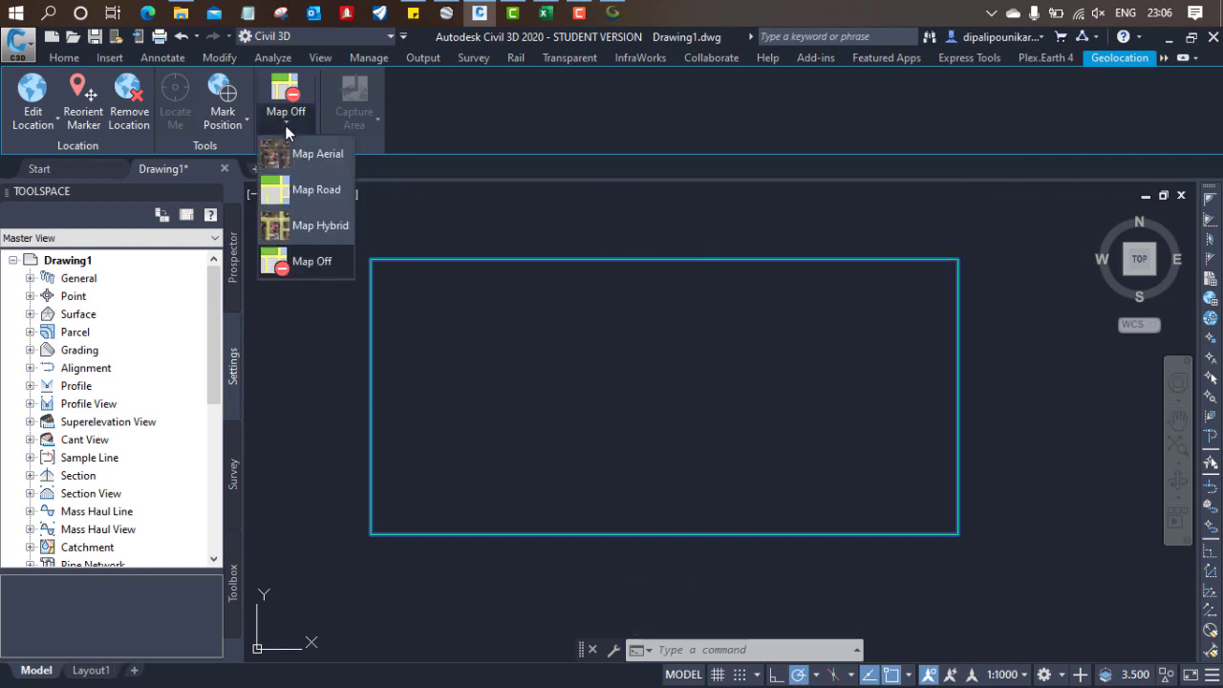
{"action": "left_click", "coordinate": [305, 151]}
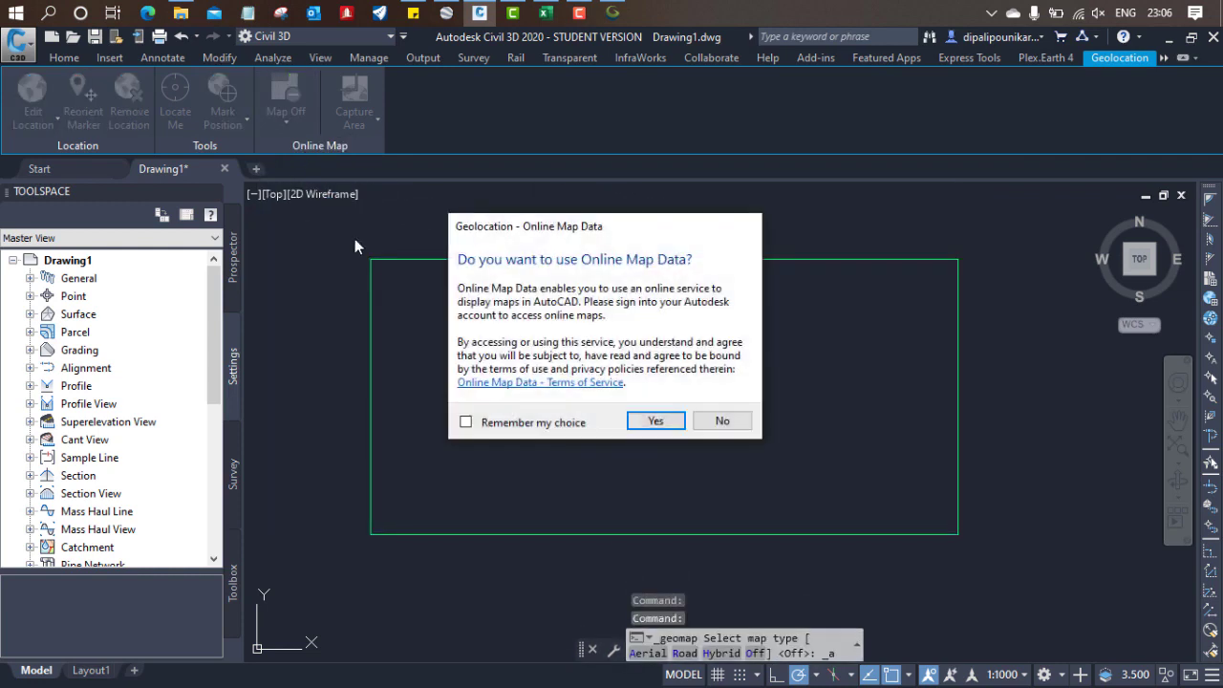
{"action": "left_click", "coordinate": [656, 423]}
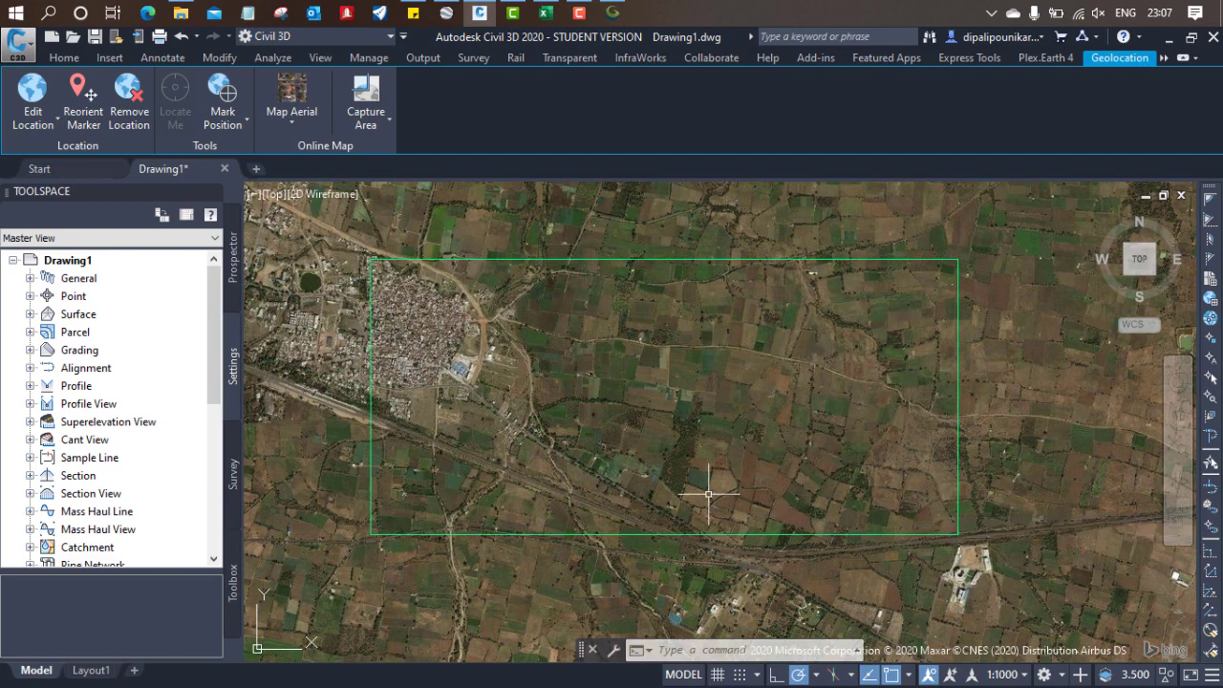
Examine the aerial imagery inside the surface border, including the town, roads, railway and fields, and read surface elevations among the fields
{"action": "mouse_move", "coordinate": [734, 489]}
{"action": "scroll", "coordinate": [396, 395], "scroll_direction": "up", "scroll_amount": 6}
{"action": "scroll", "coordinate": [723, 429], "scroll_direction": "up", "scroll_amount": 2}
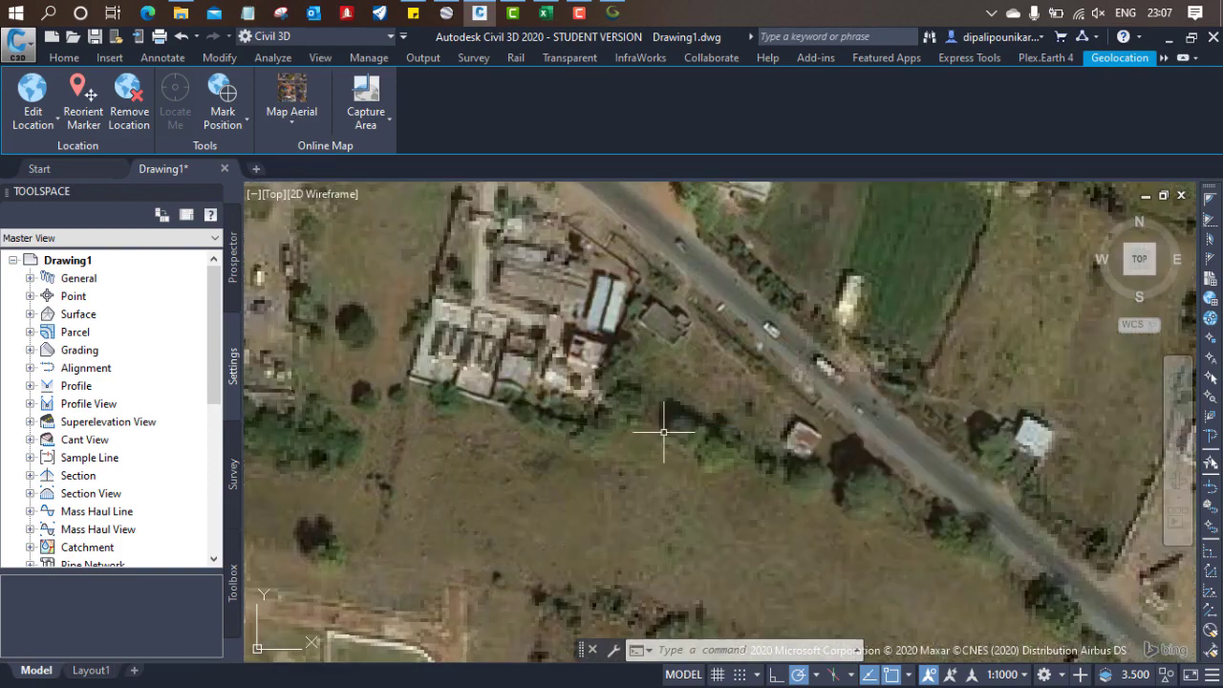
{"action": "scroll", "coordinate": [674, 411], "scroll_direction": "down", "scroll_amount": 2}
{"action": "scroll", "coordinate": [327, 369], "scroll_direction": "down", "scroll_amount": 1}
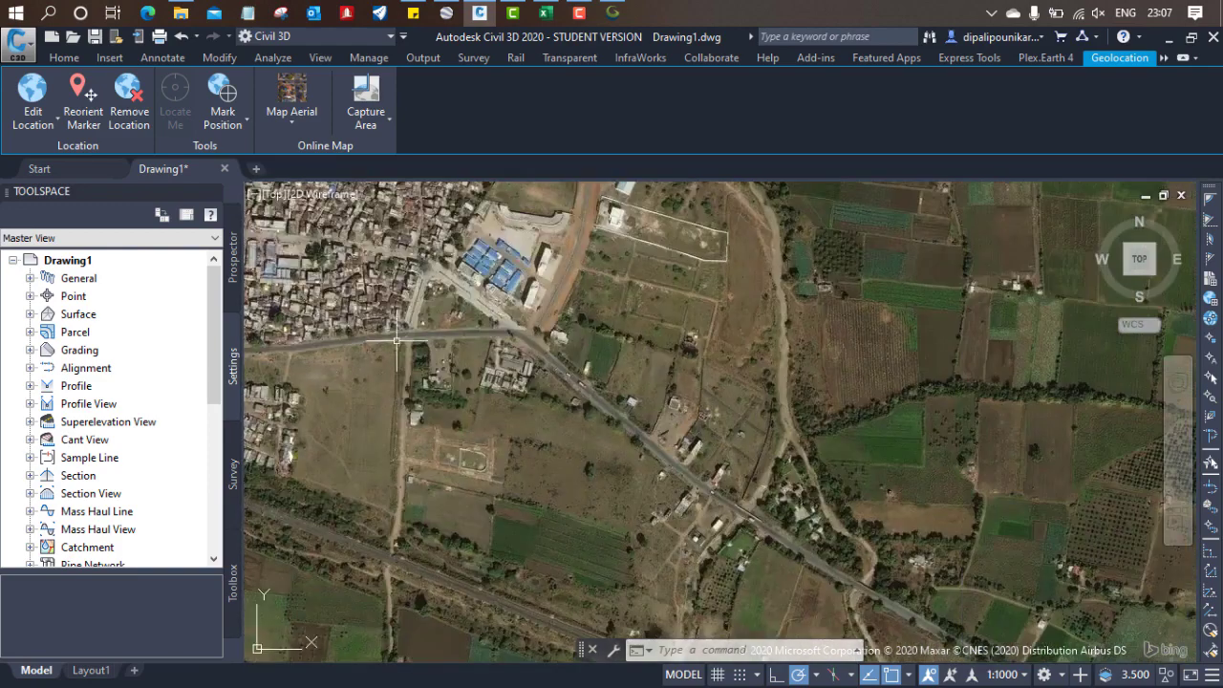
{"action": "scroll", "coordinate": [624, 424], "scroll_direction": "down", "scroll_amount": 1}
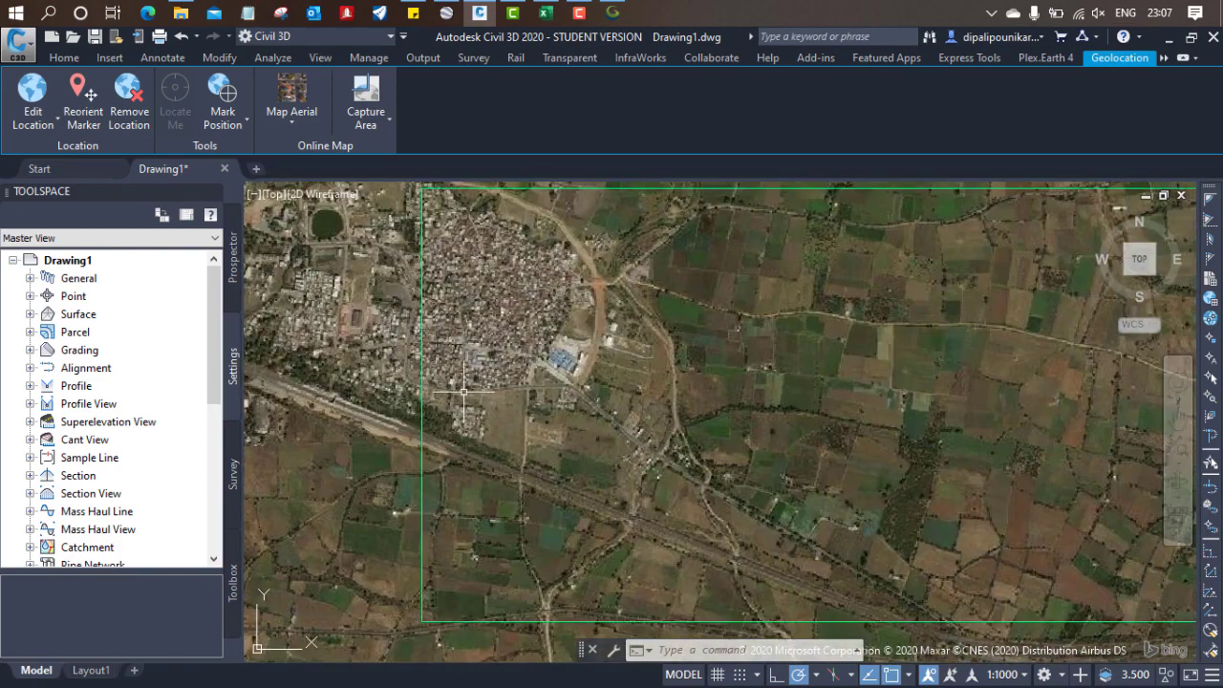
{"action": "scroll", "coordinate": [920, 595], "scroll_direction": "up", "scroll_amount": 2}
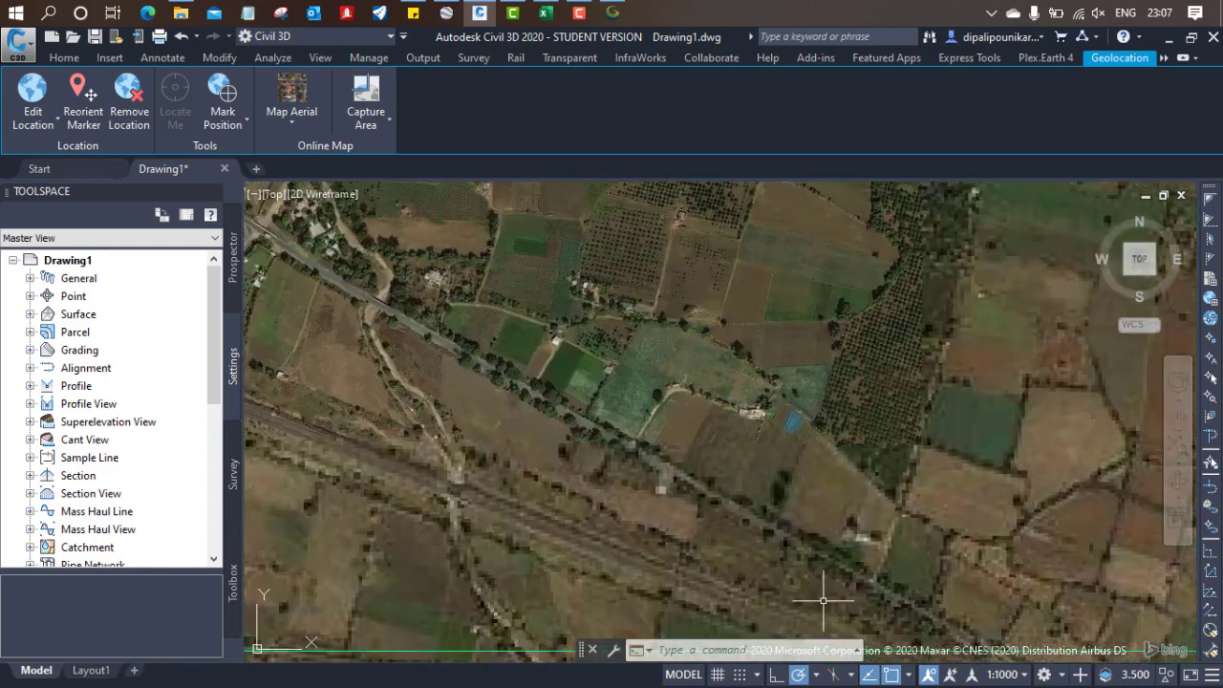
{"action": "scroll", "coordinate": [740, 562], "scroll_direction": "down", "scroll_amount": 1}
{"action": "scroll", "coordinate": [694, 562], "scroll_direction": "down", "scroll_amount": 1}
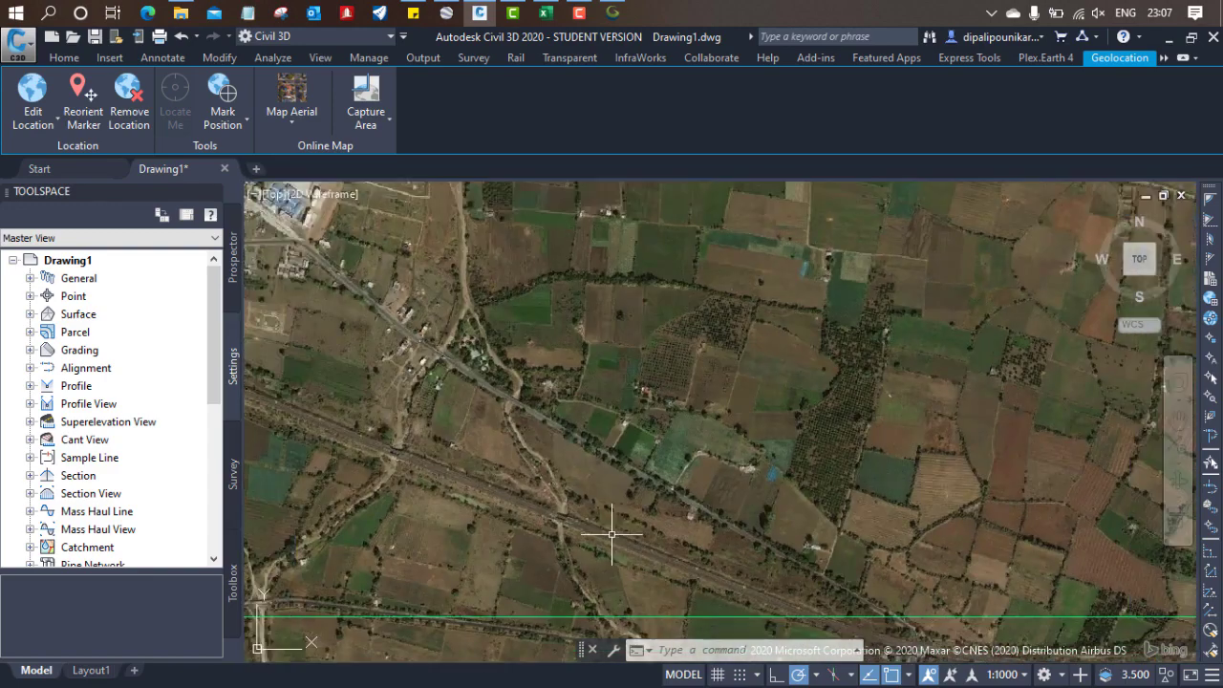
{"action": "scroll", "coordinate": [471, 483], "scroll_direction": "down", "scroll_amount": 1}
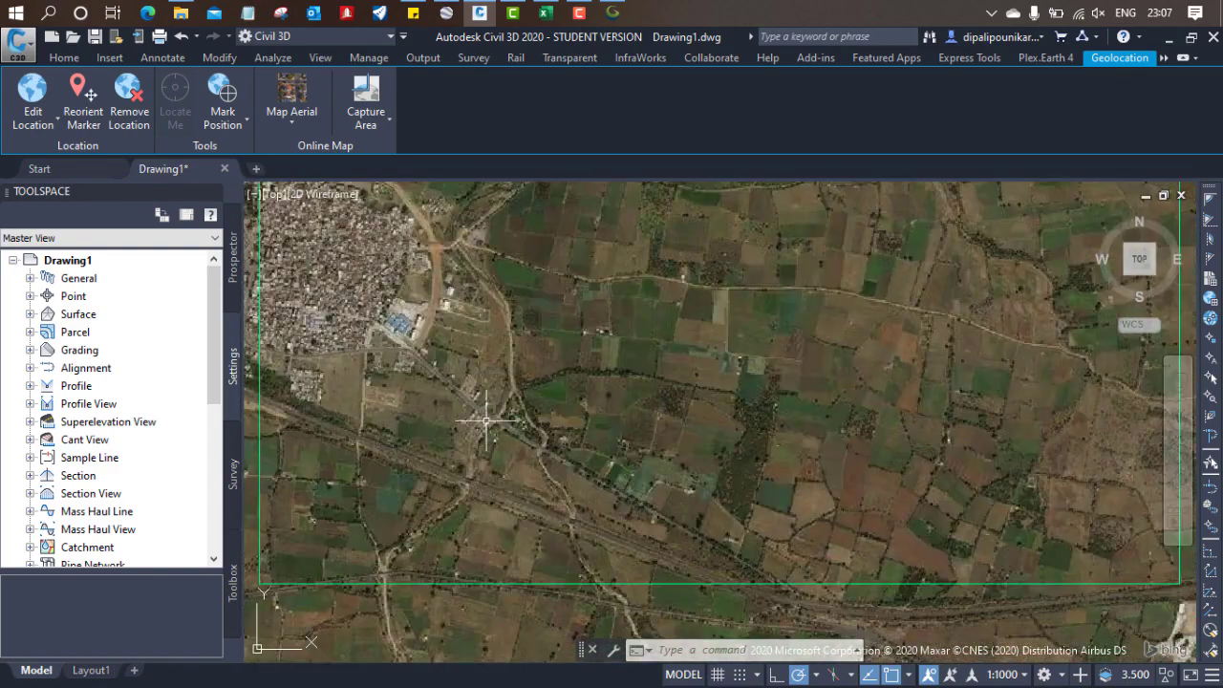
{"action": "middle_click_drag", "start_coordinate": [633, 395], "coordinate": [562, 433]}
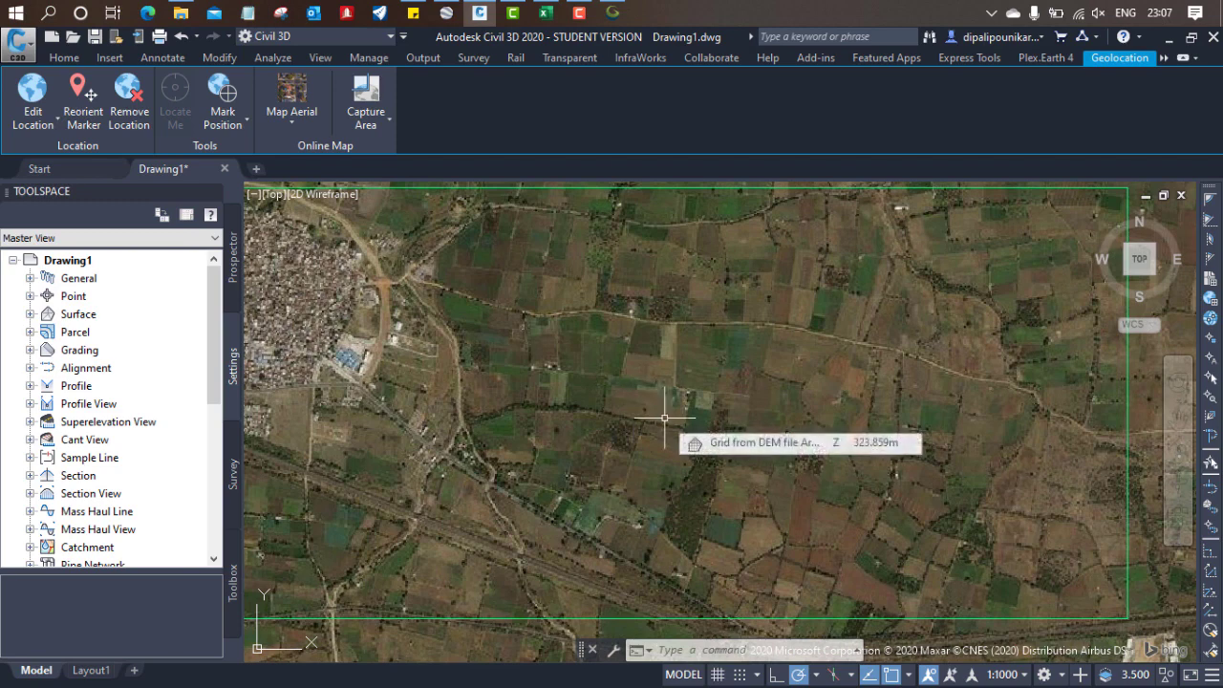
{"action": "mouse_move", "coordinate": [651, 444]}
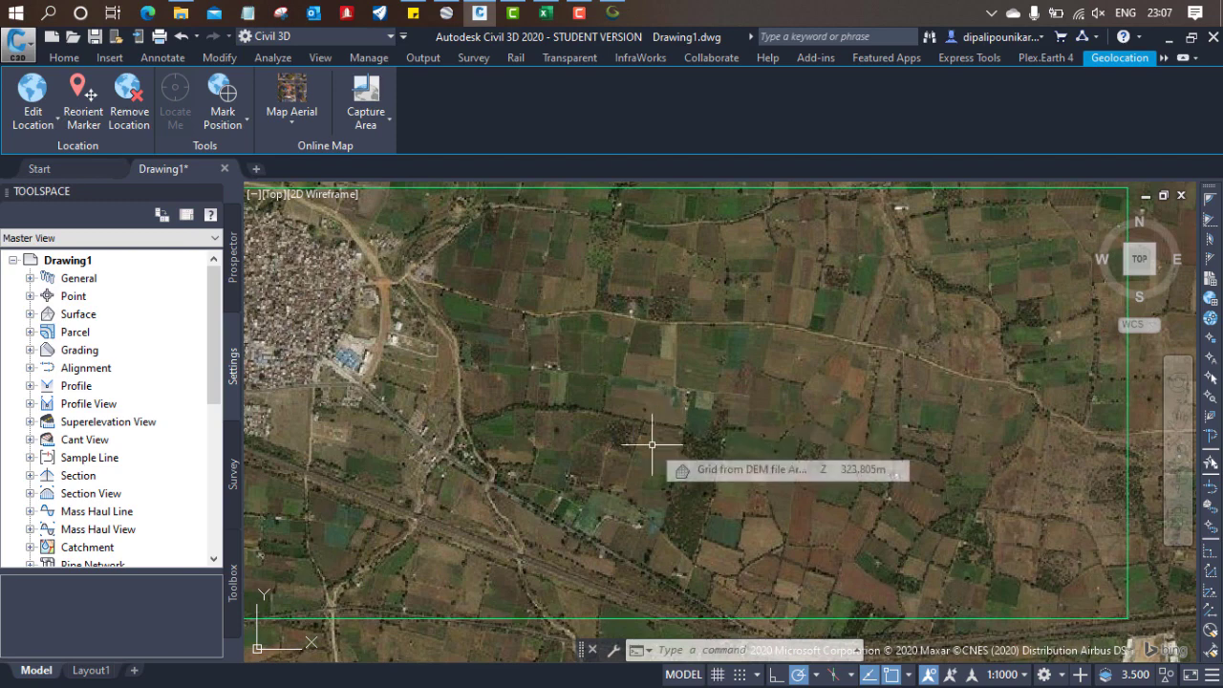